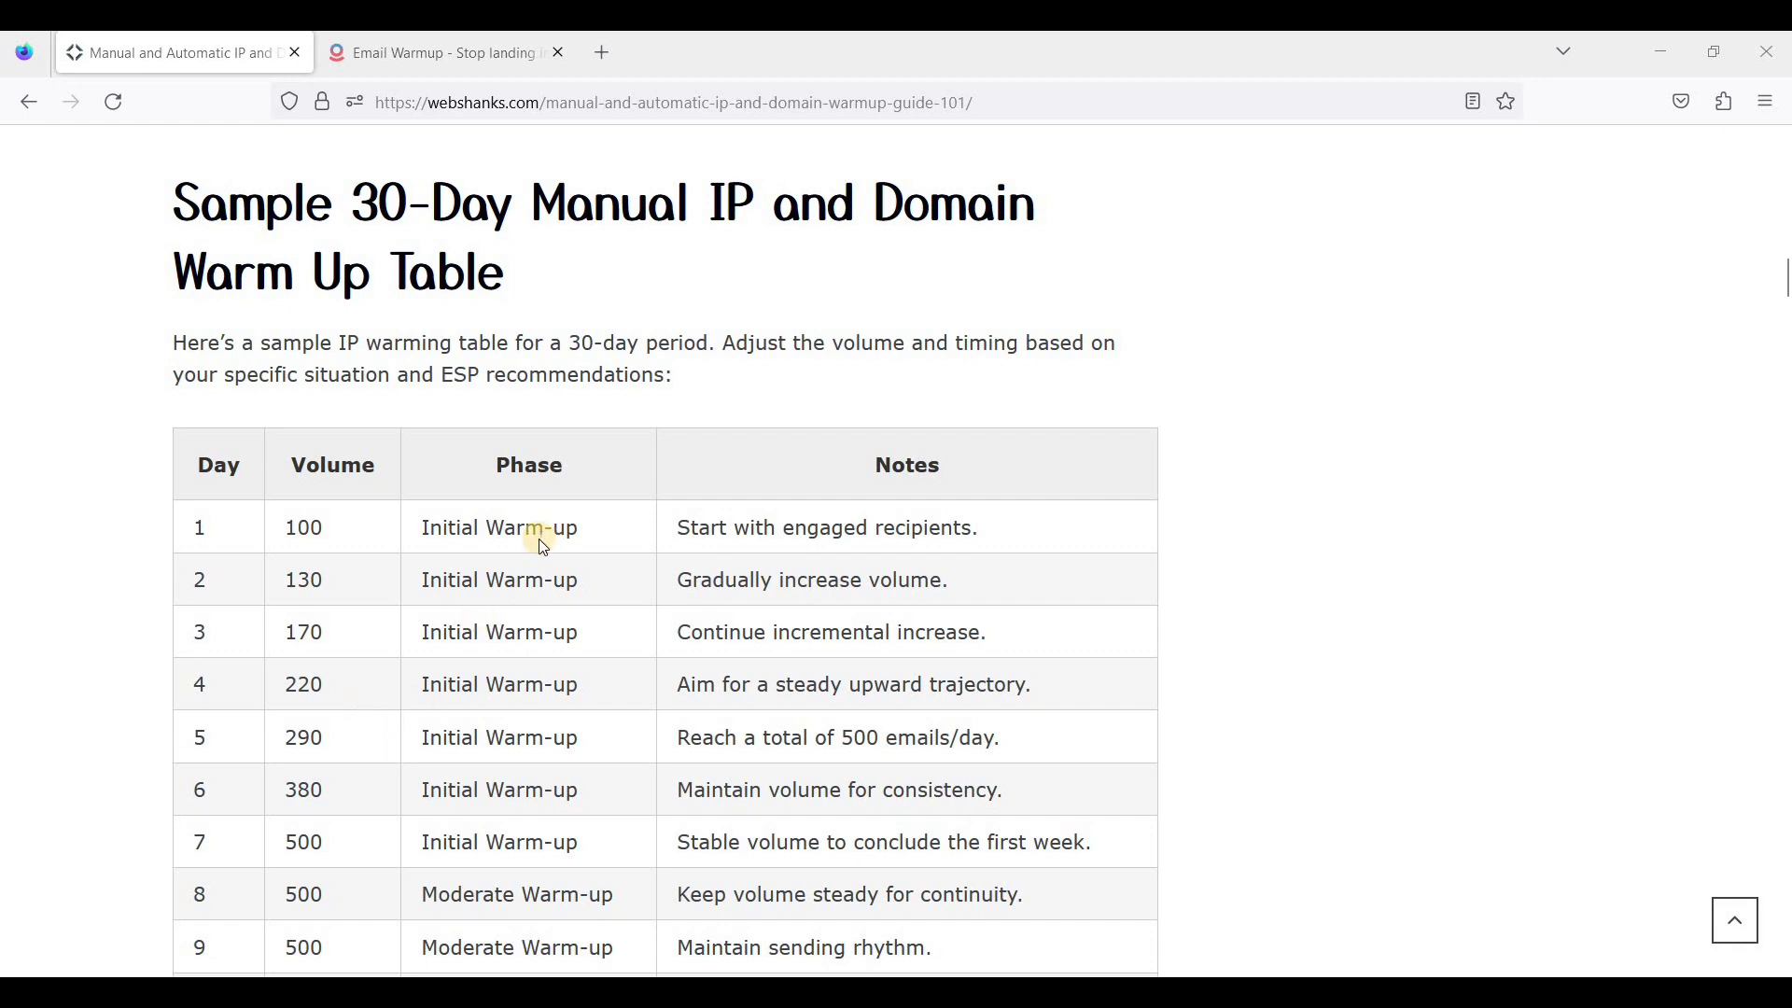
scroll(533, 533, down, 1)
scroll(532, 529, down, 1)
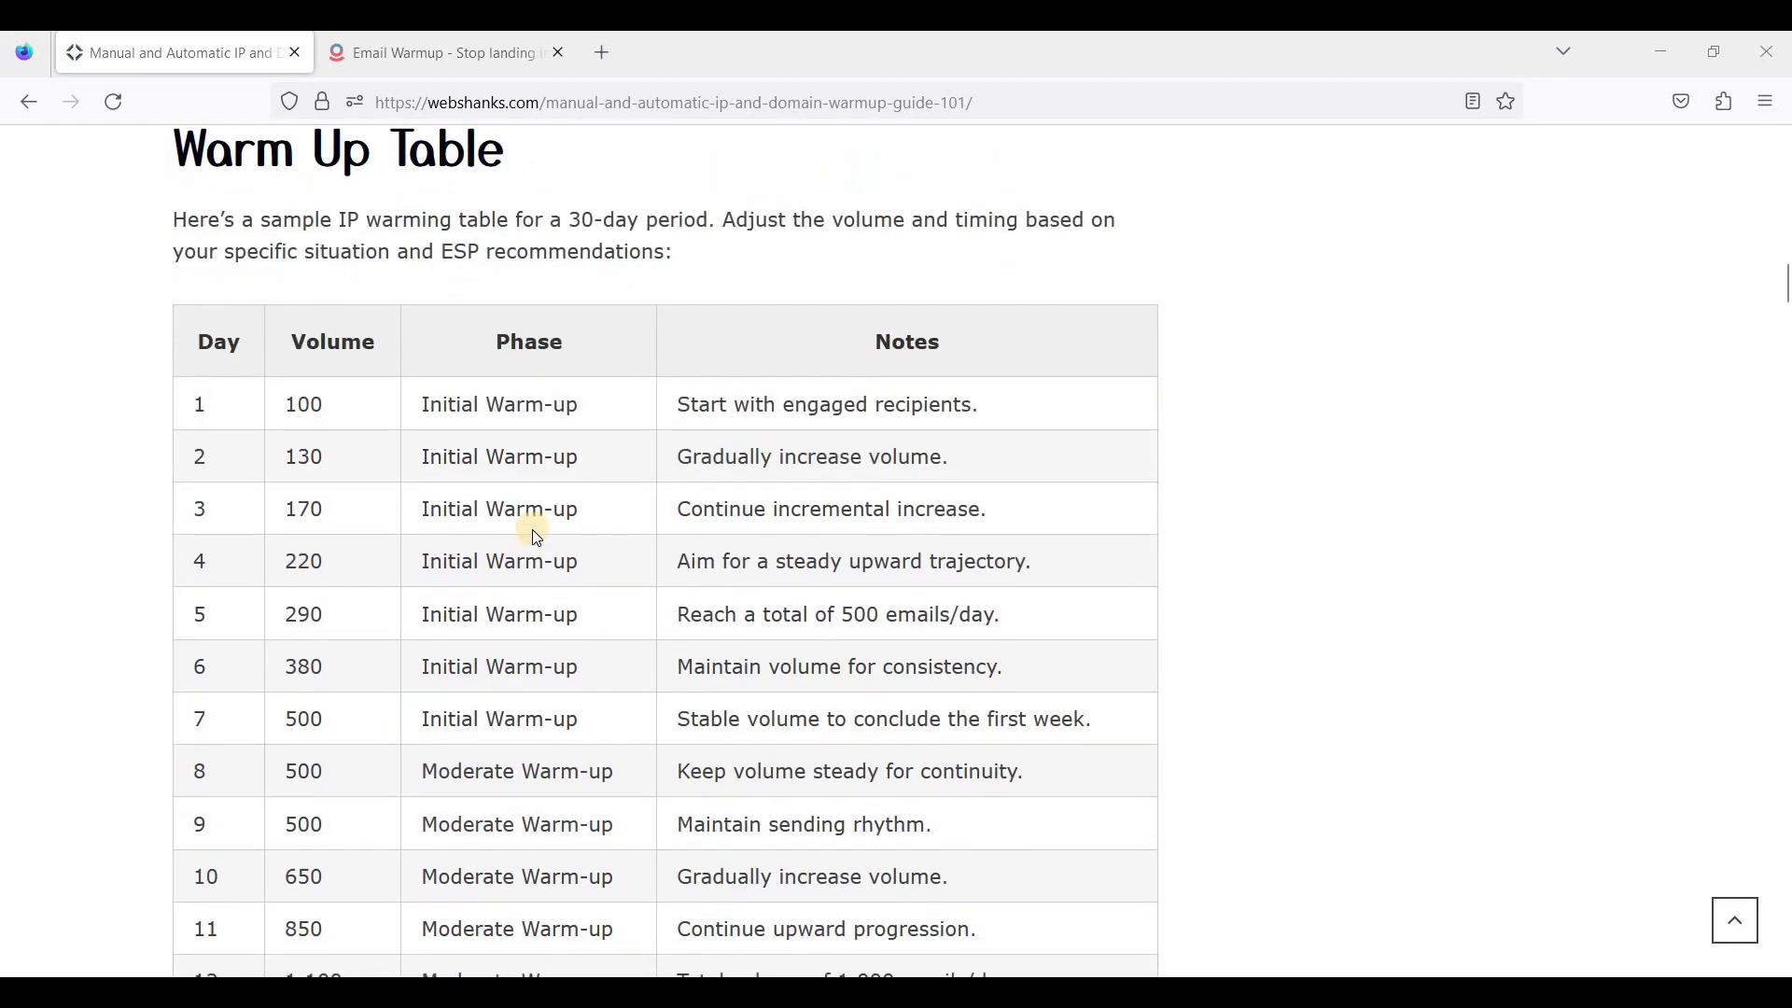
scroll(533, 534, down, 5)
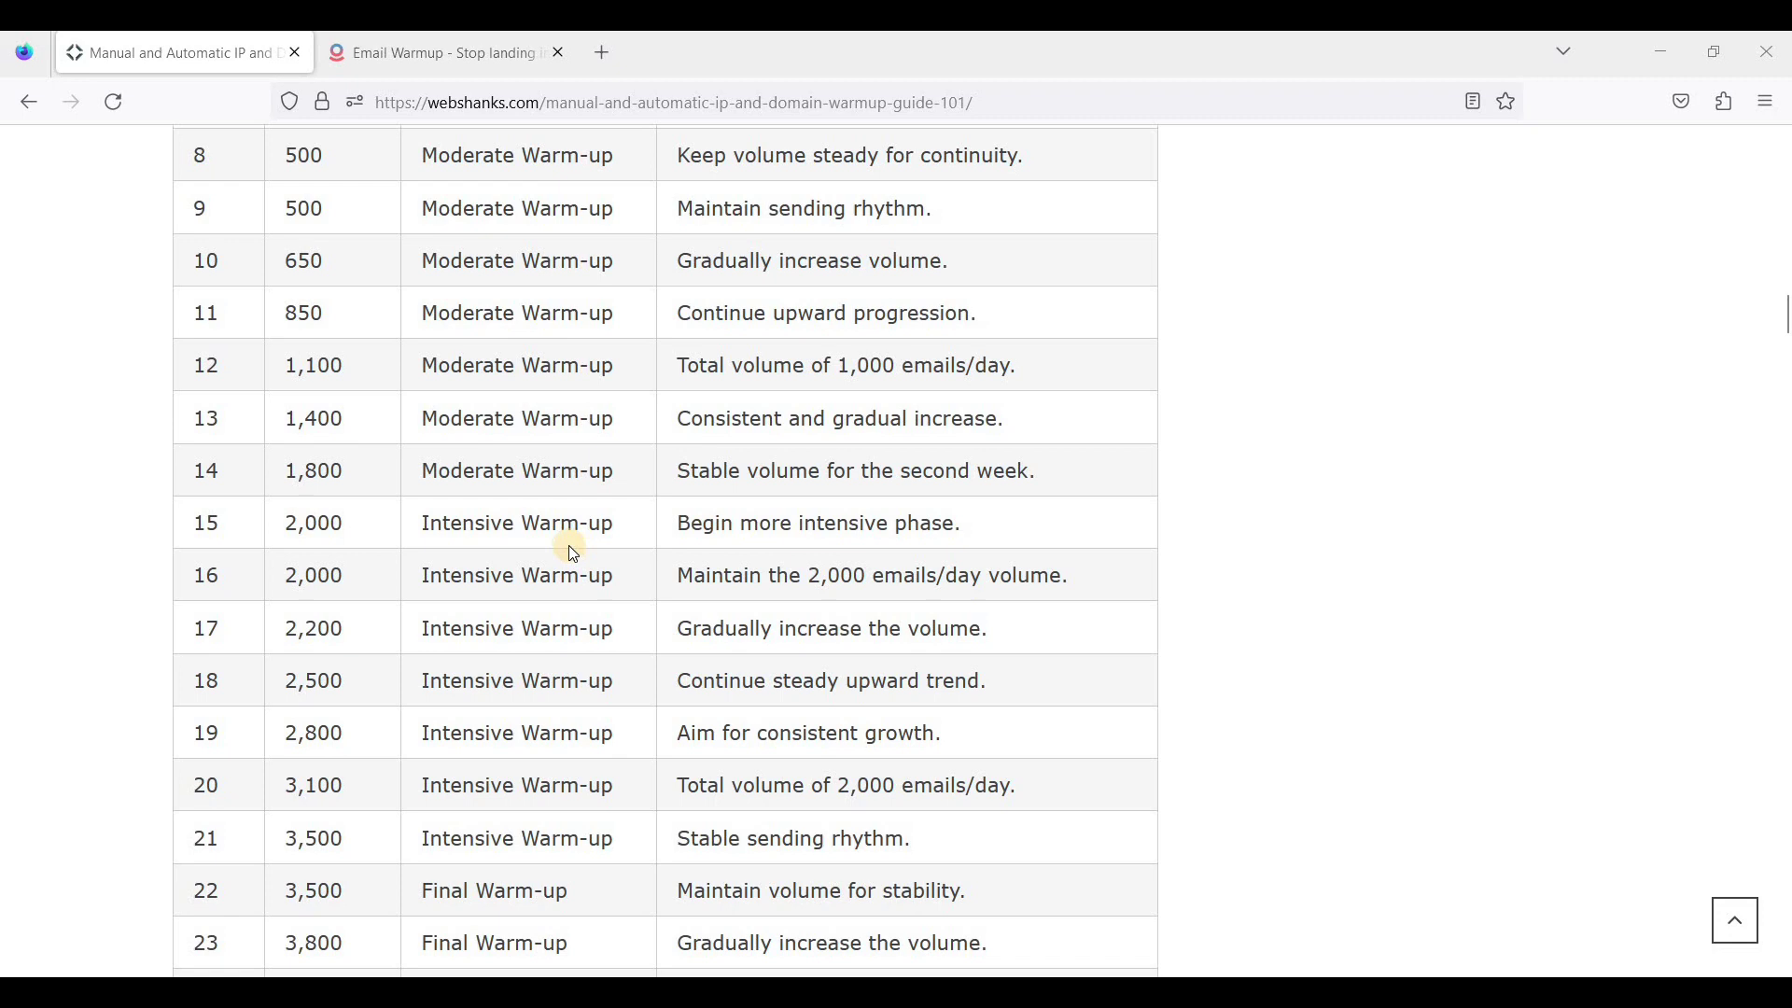
scroll(568, 544, down, 3)
scroll(568, 544, down, 1)
scroll(569, 545, up, 3)
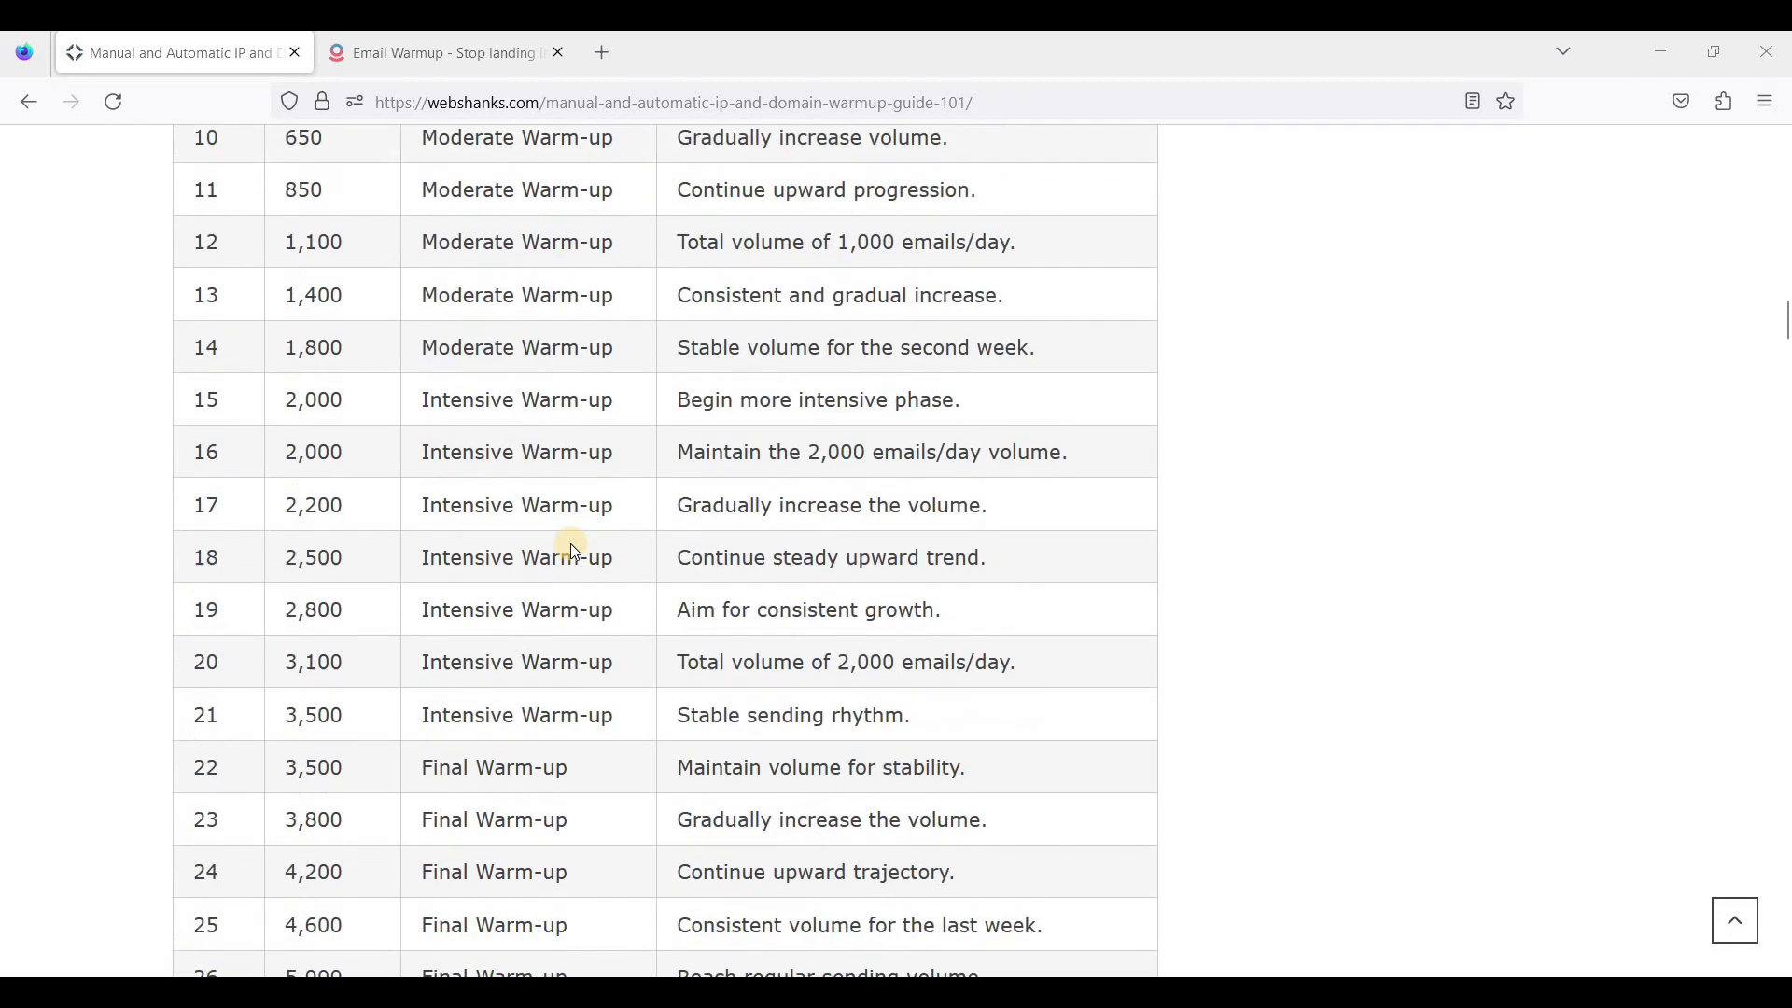
scroll(570, 544, up, 3)
scroll(570, 543, up, 2)
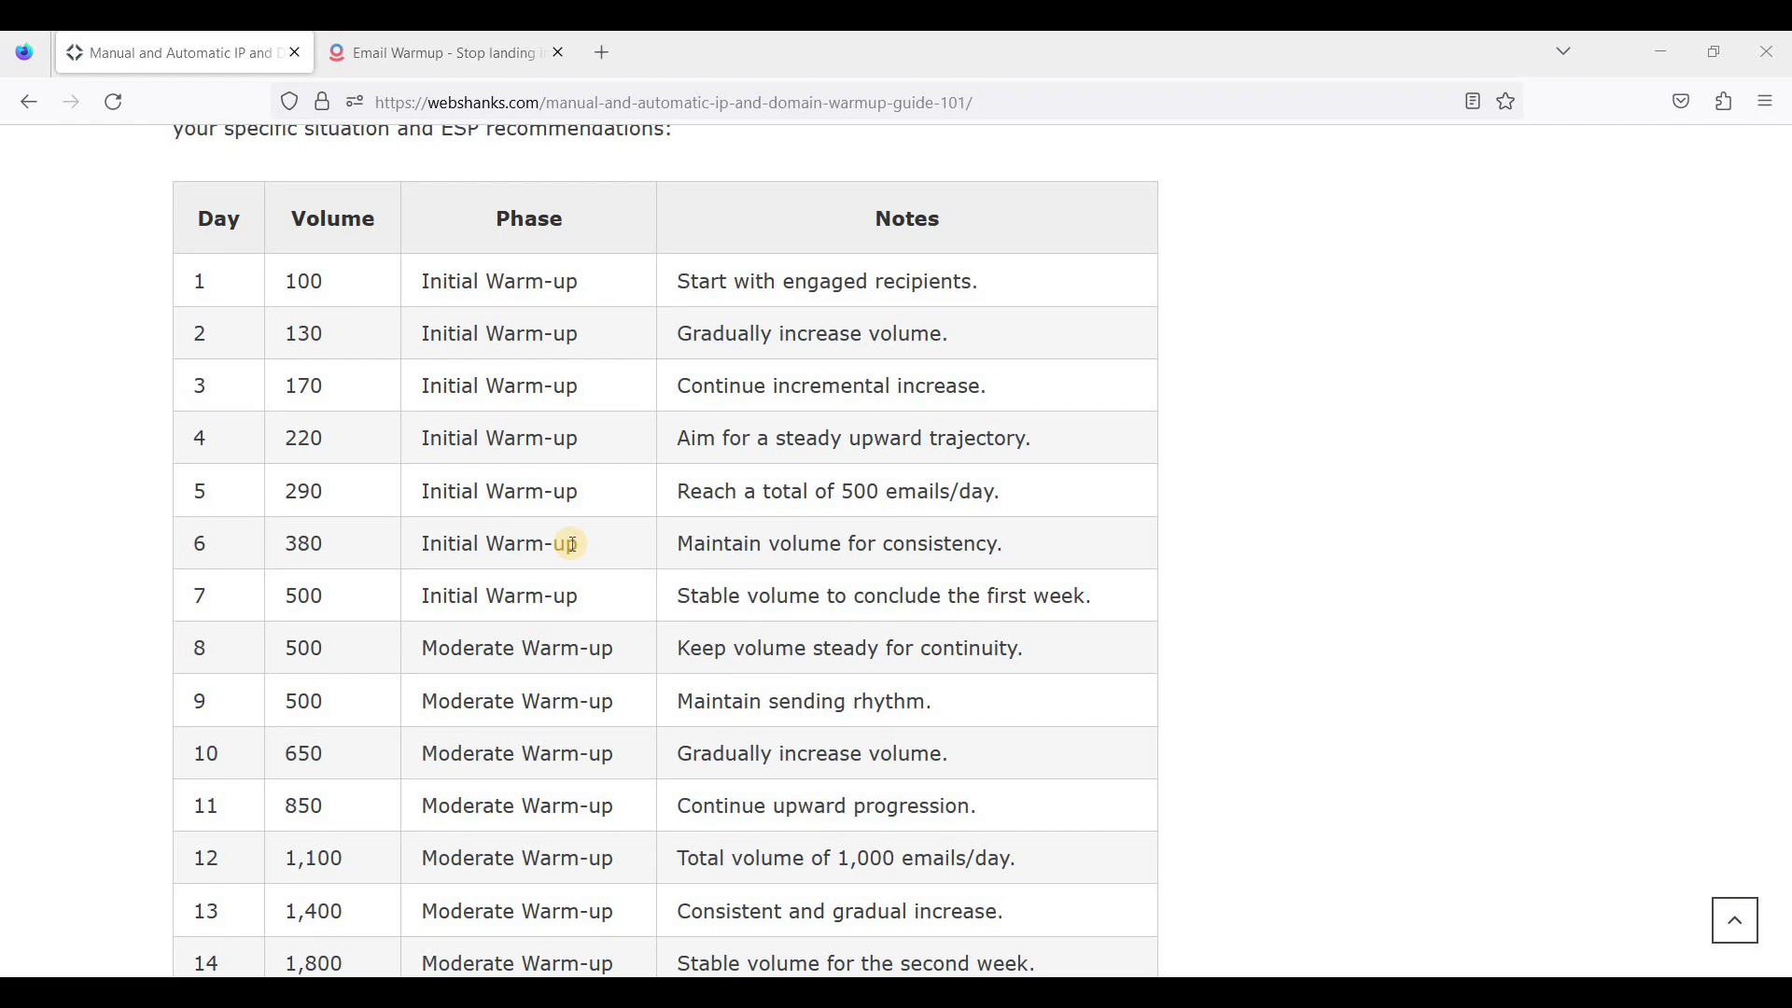
scroll(571, 544, down, 2)
scroll(572, 541, up, 1)
scroll(573, 540, up, 2)
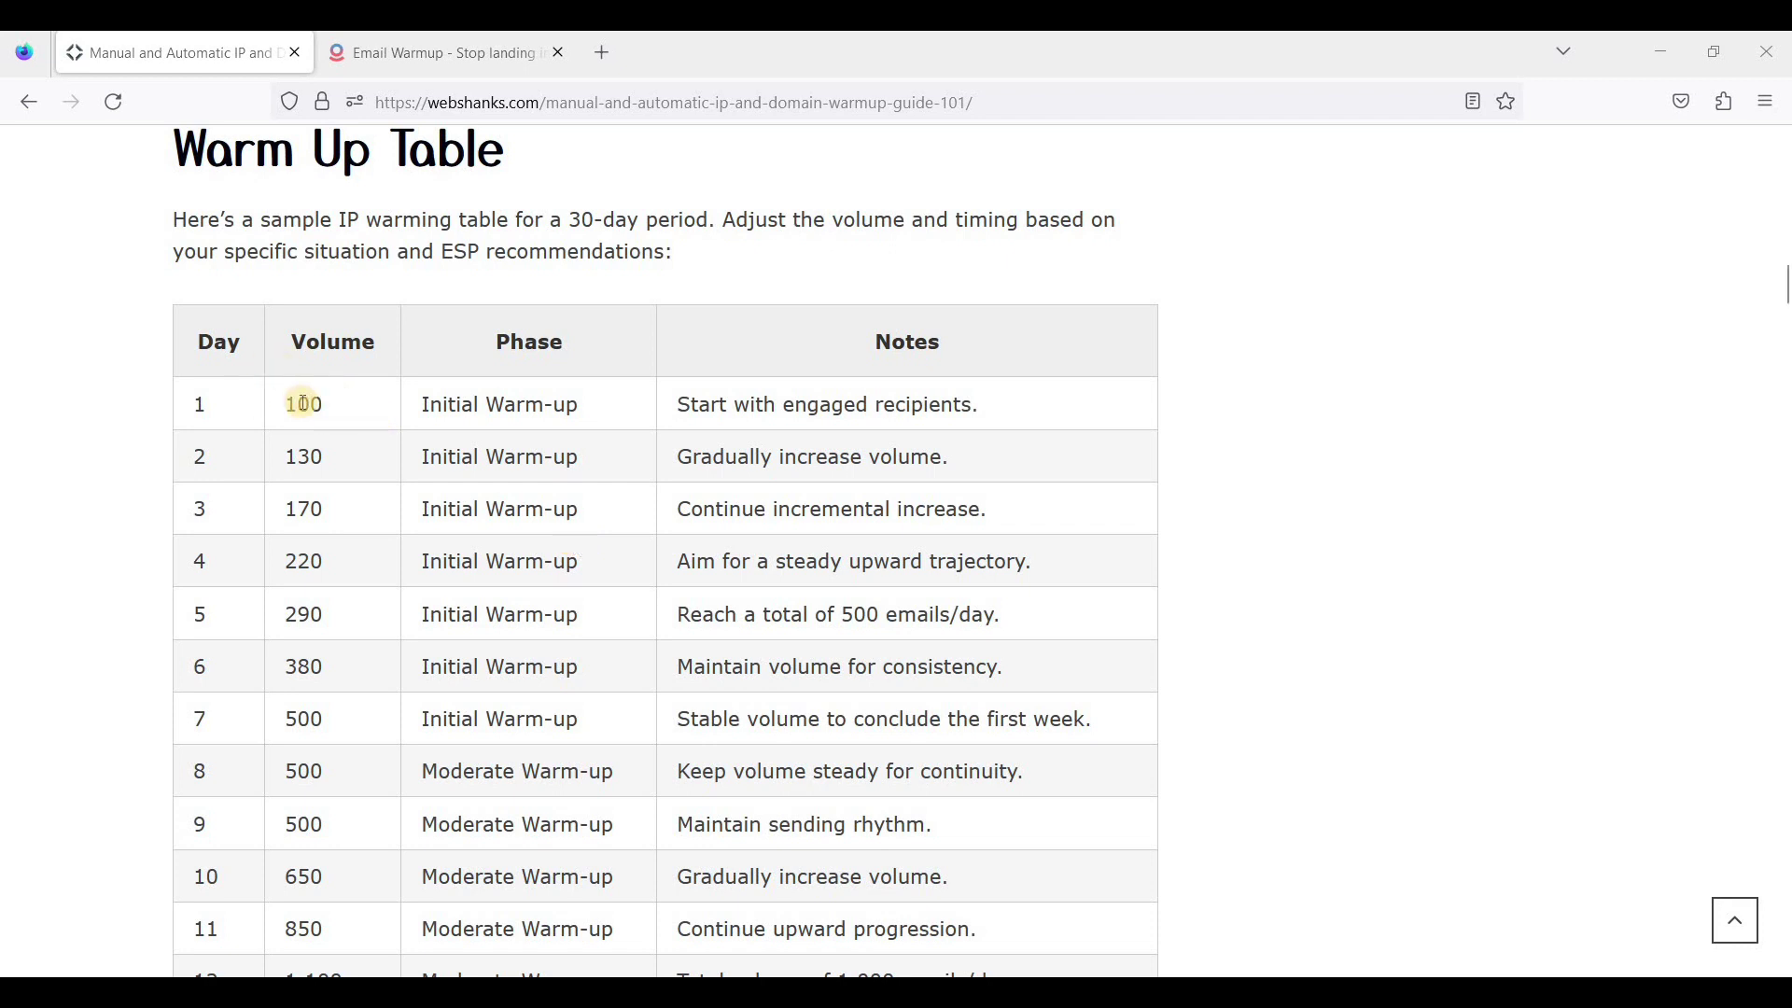
Review the warmup schedule's Day 1 (100) and Day 2 (130) volumes, then go to the Warmup Inbox site.
drag(289, 402, 330, 408)
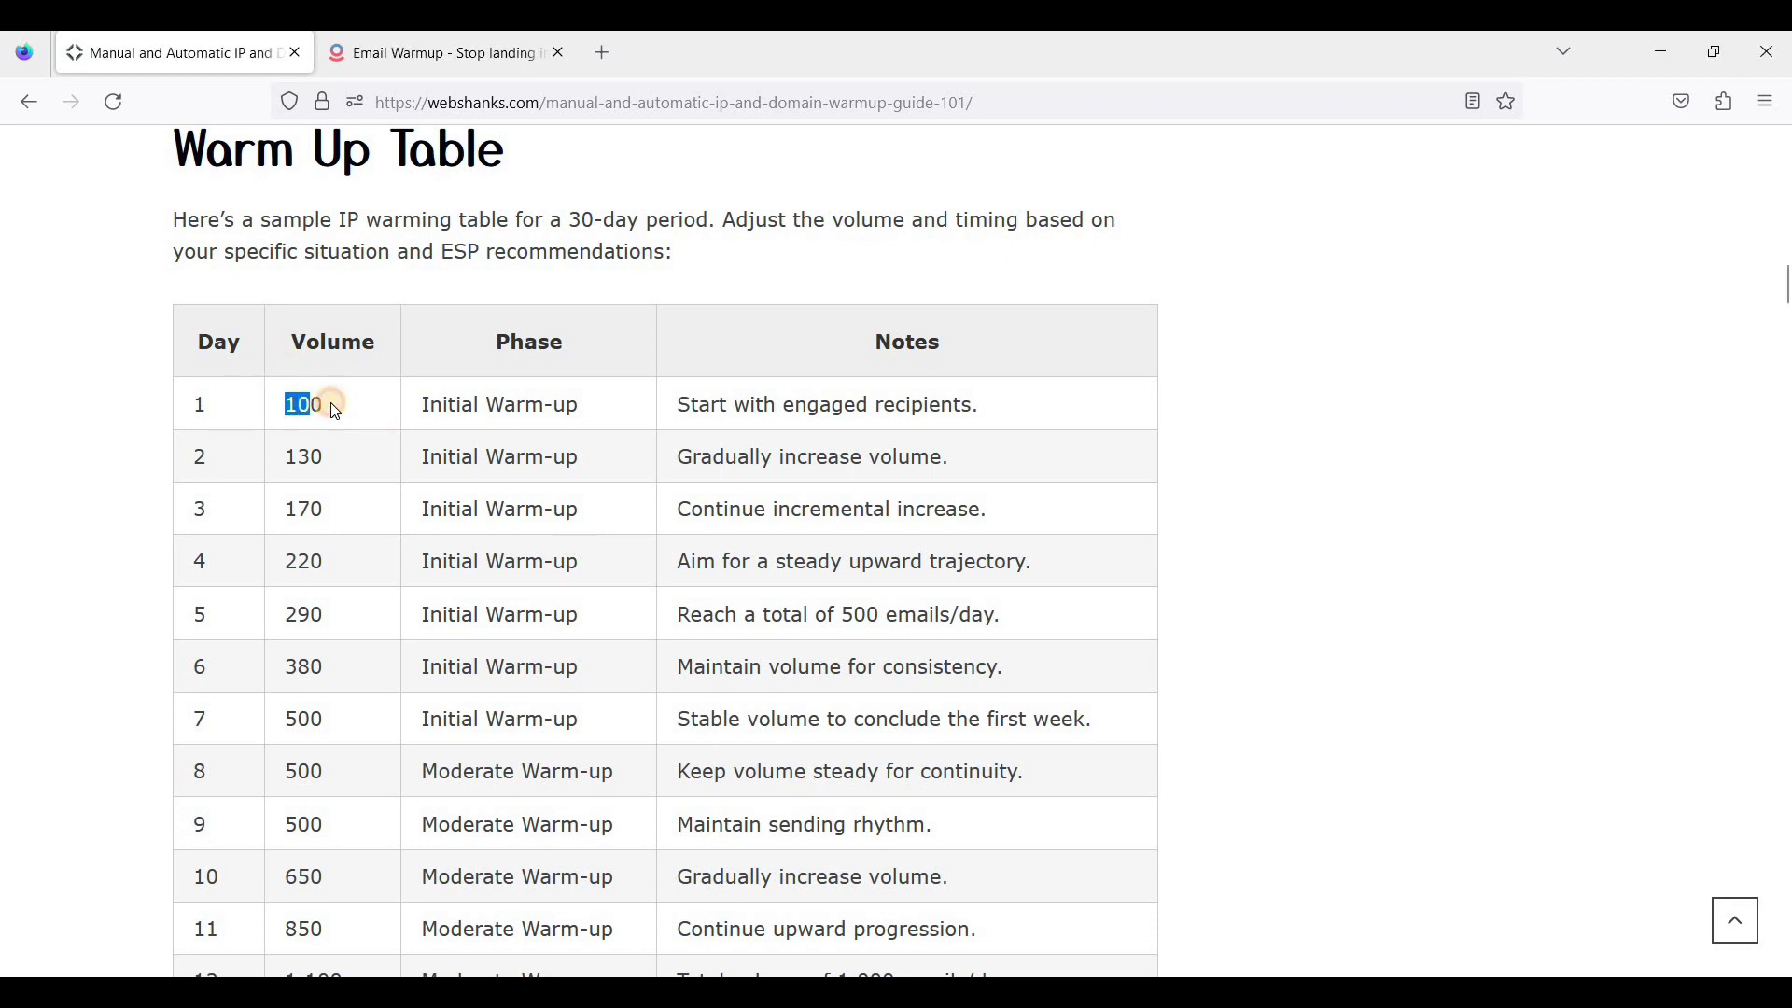
drag(187, 456, 332, 455)
click(344, 503)
drag(286, 404, 325, 404)
click(544, 405)
drag(690, 404, 785, 402)
click(786, 402)
scroll(211, 339, down, 2)
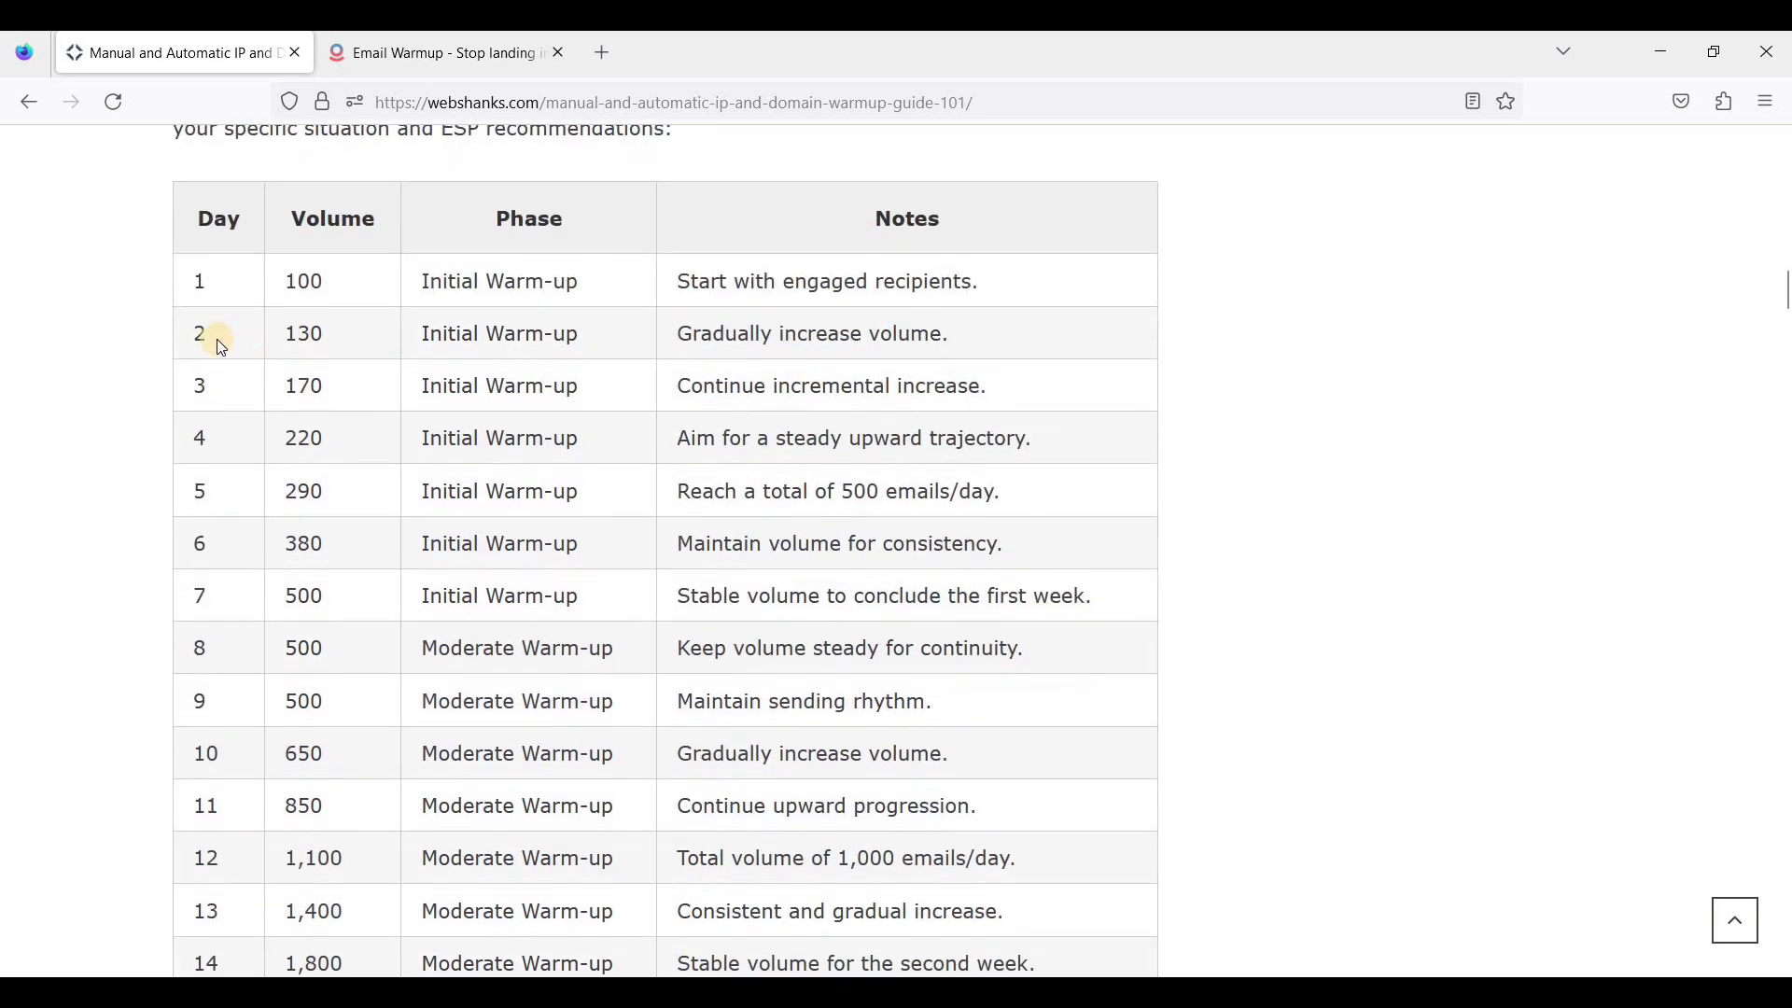
click(290, 335)
click(459, 59)
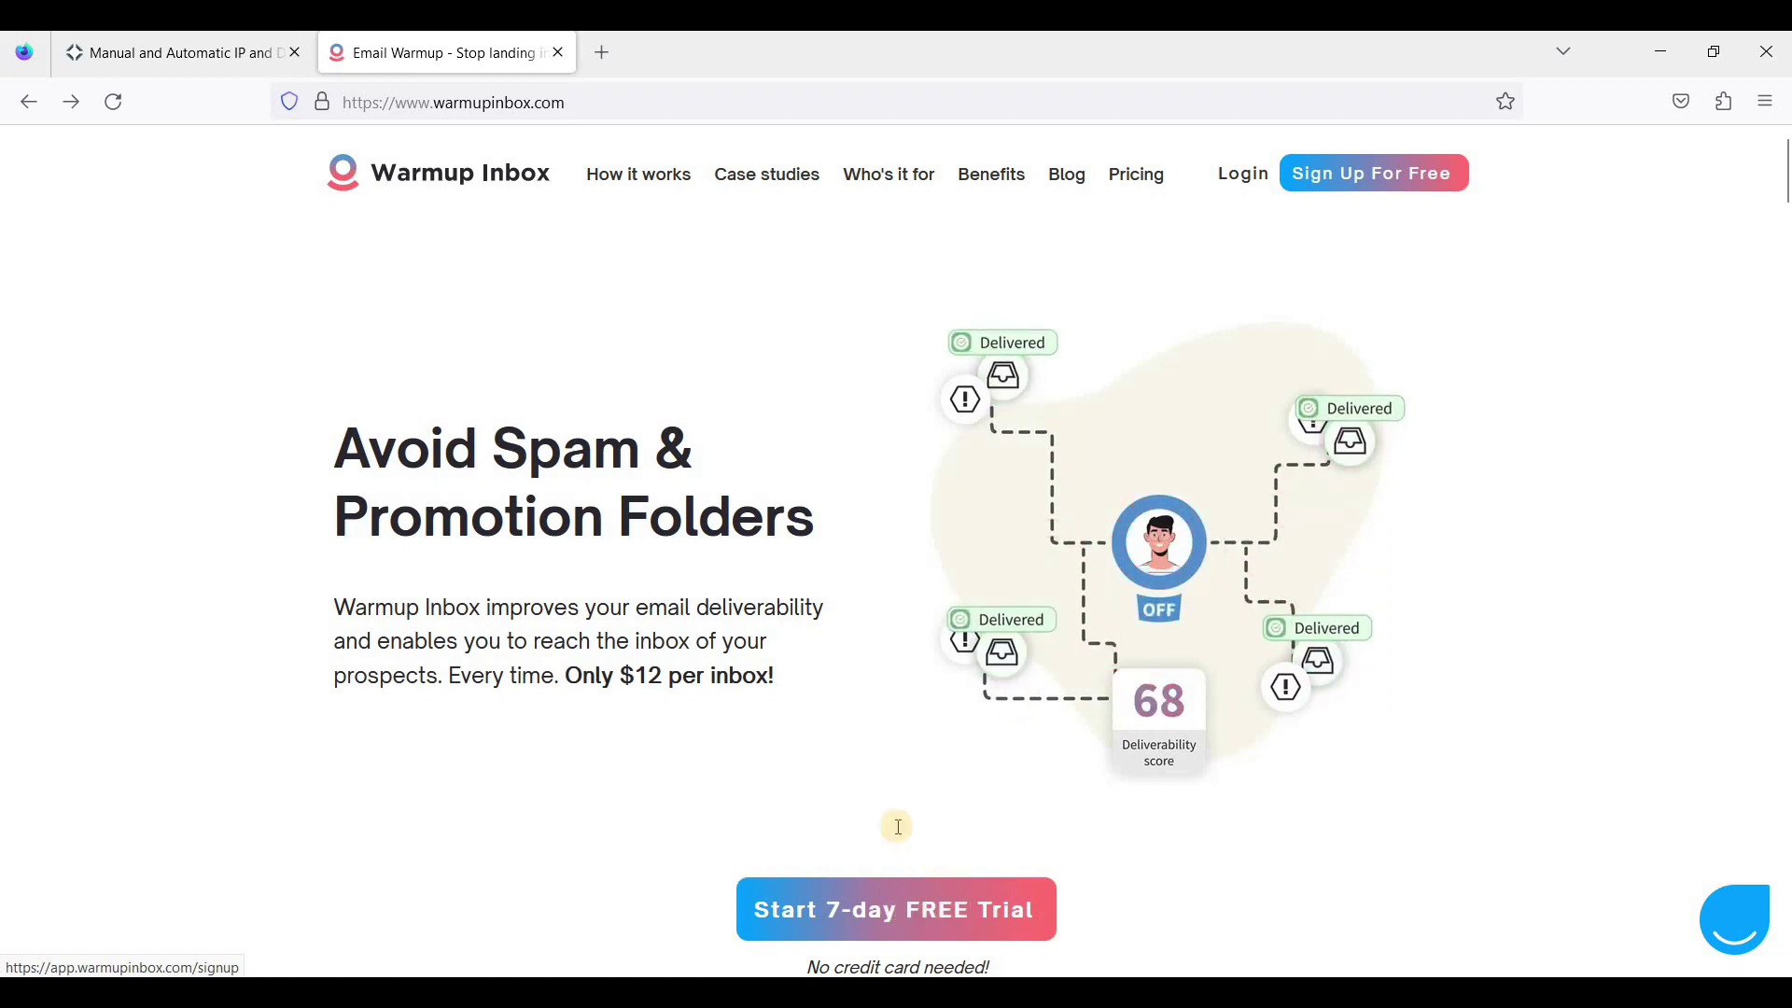
scroll(896, 826, down, 2)
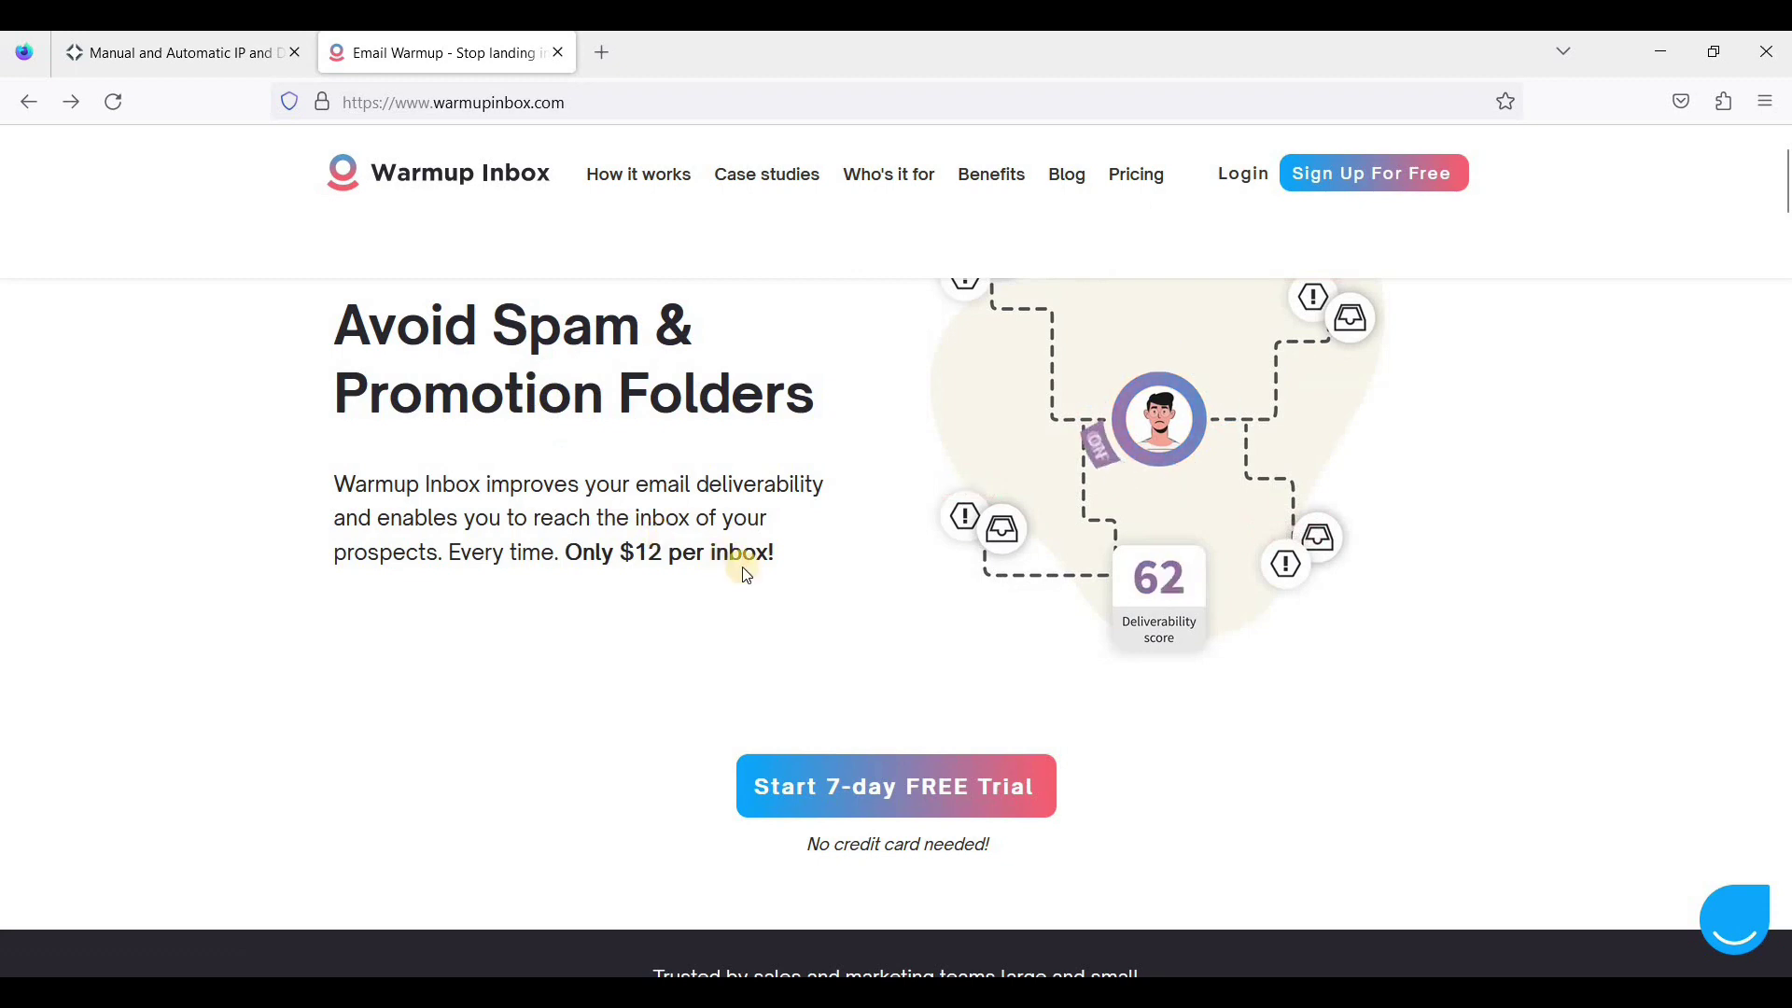
scroll(742, 569, up, 2)
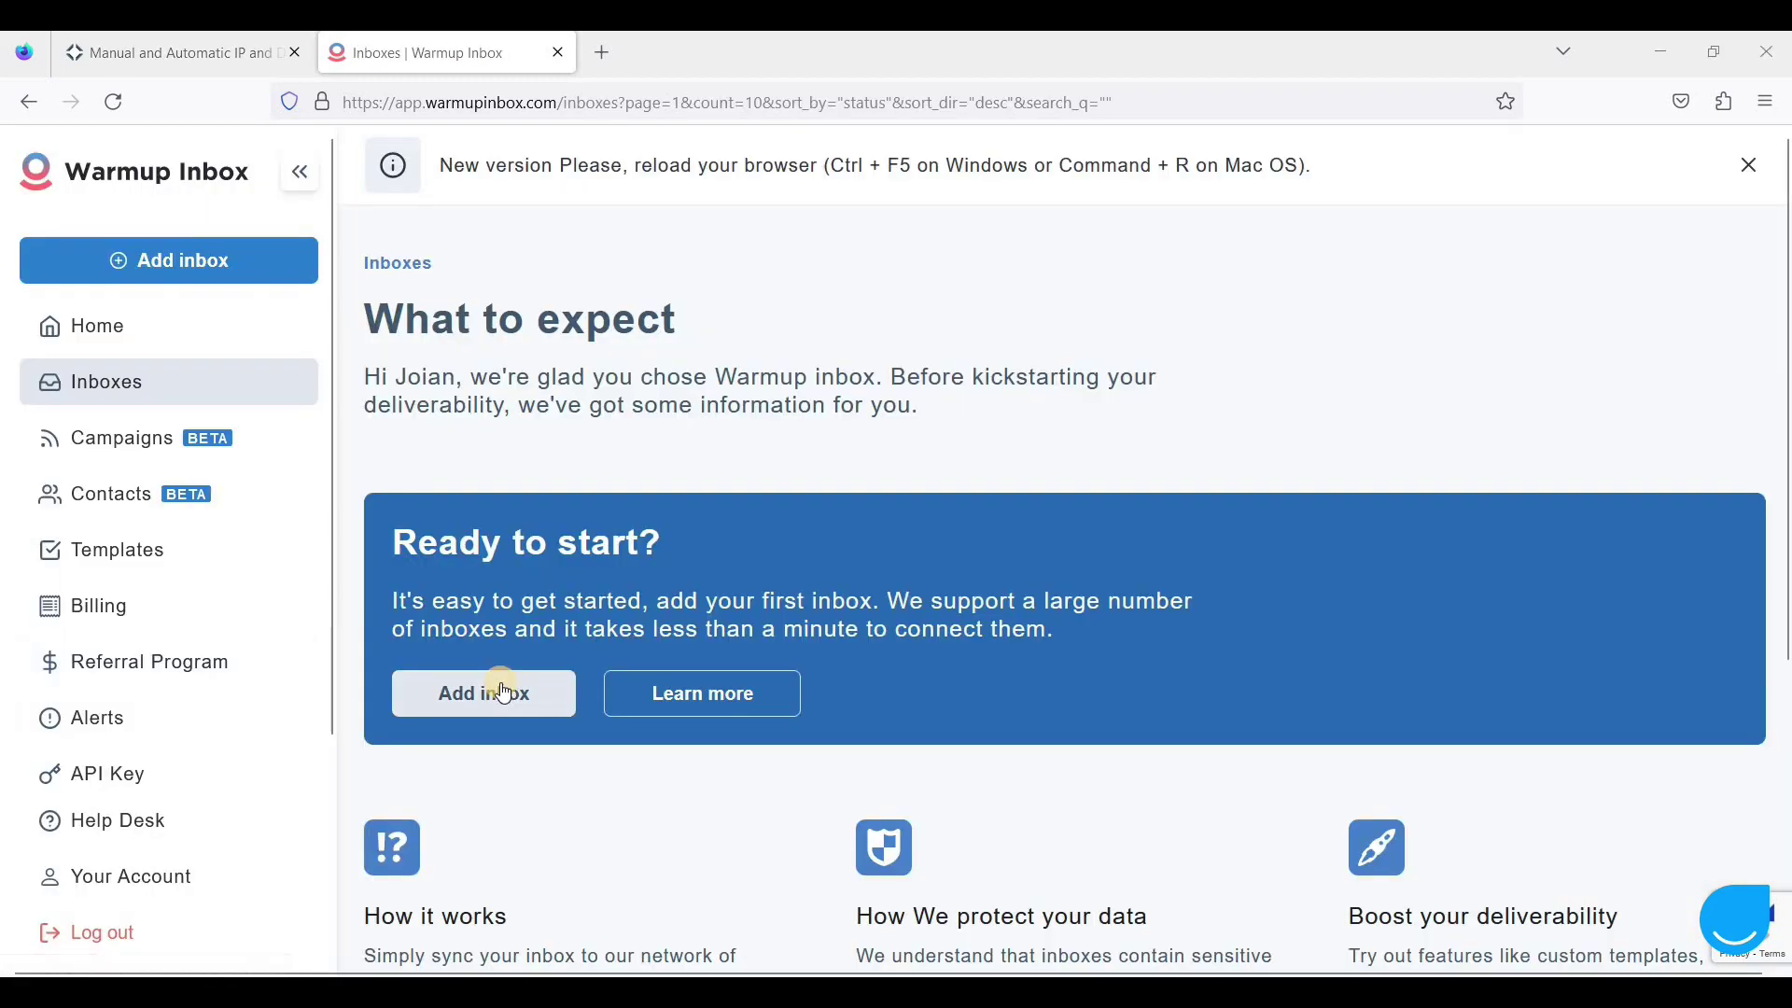
click(497, 698)
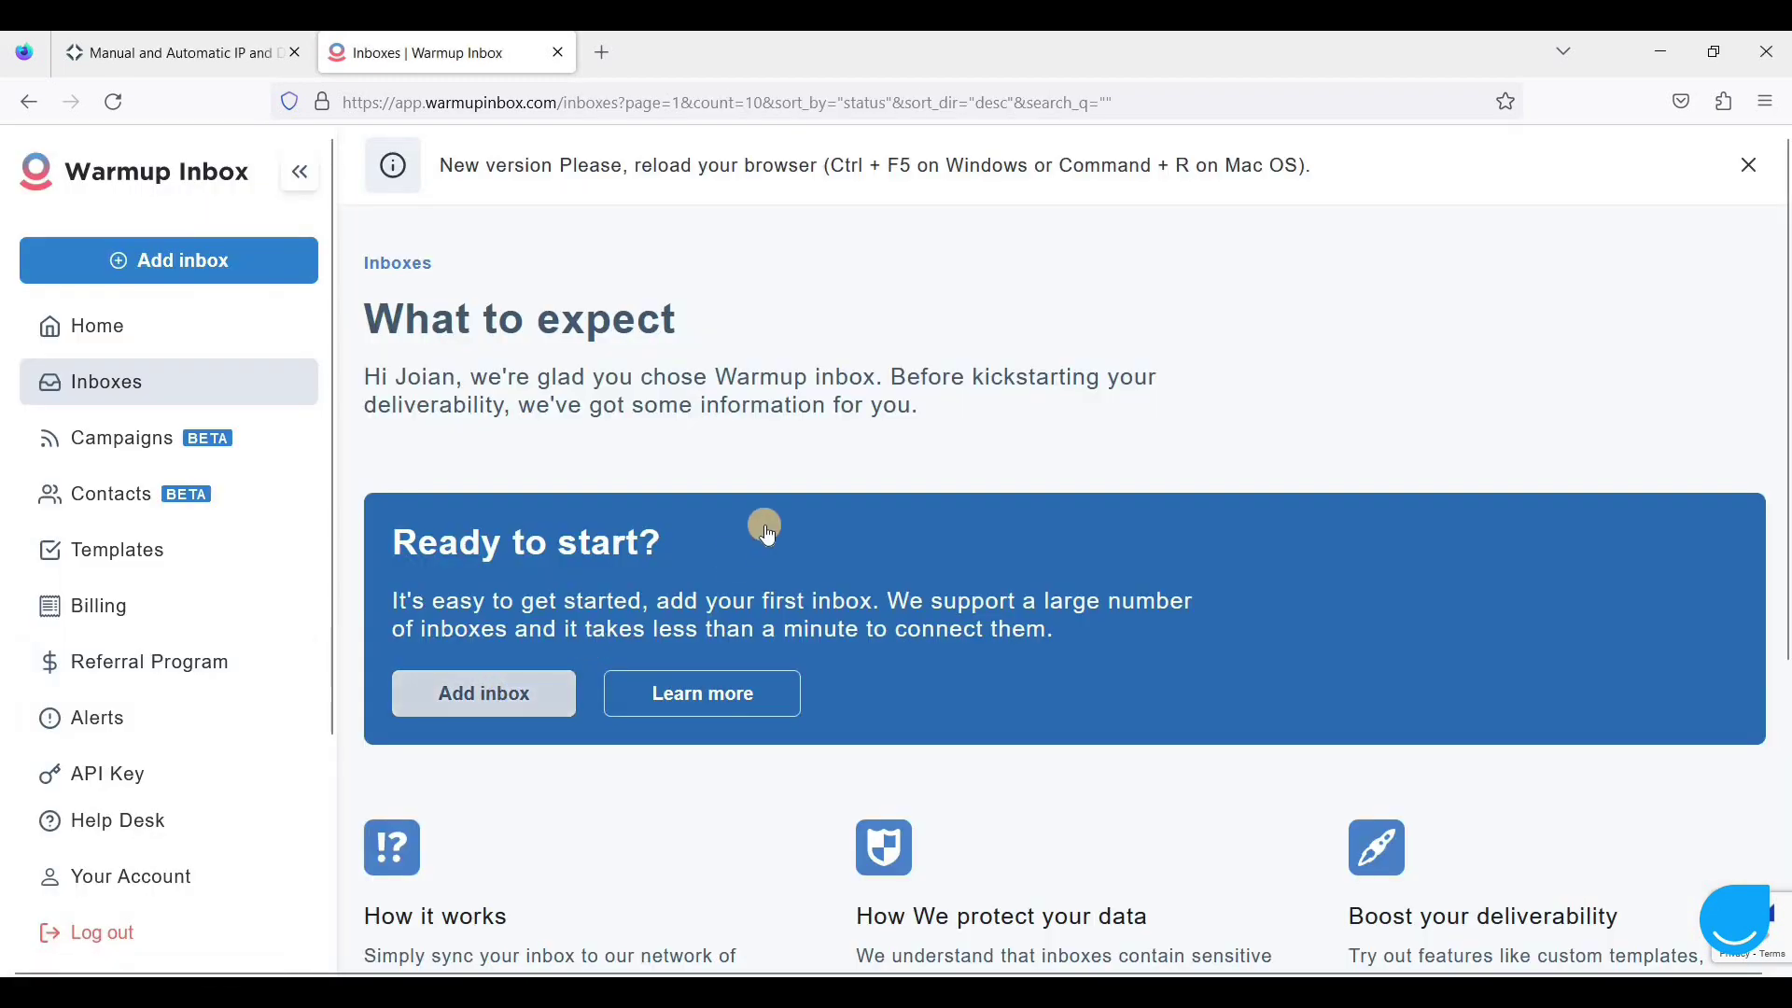
text(co)
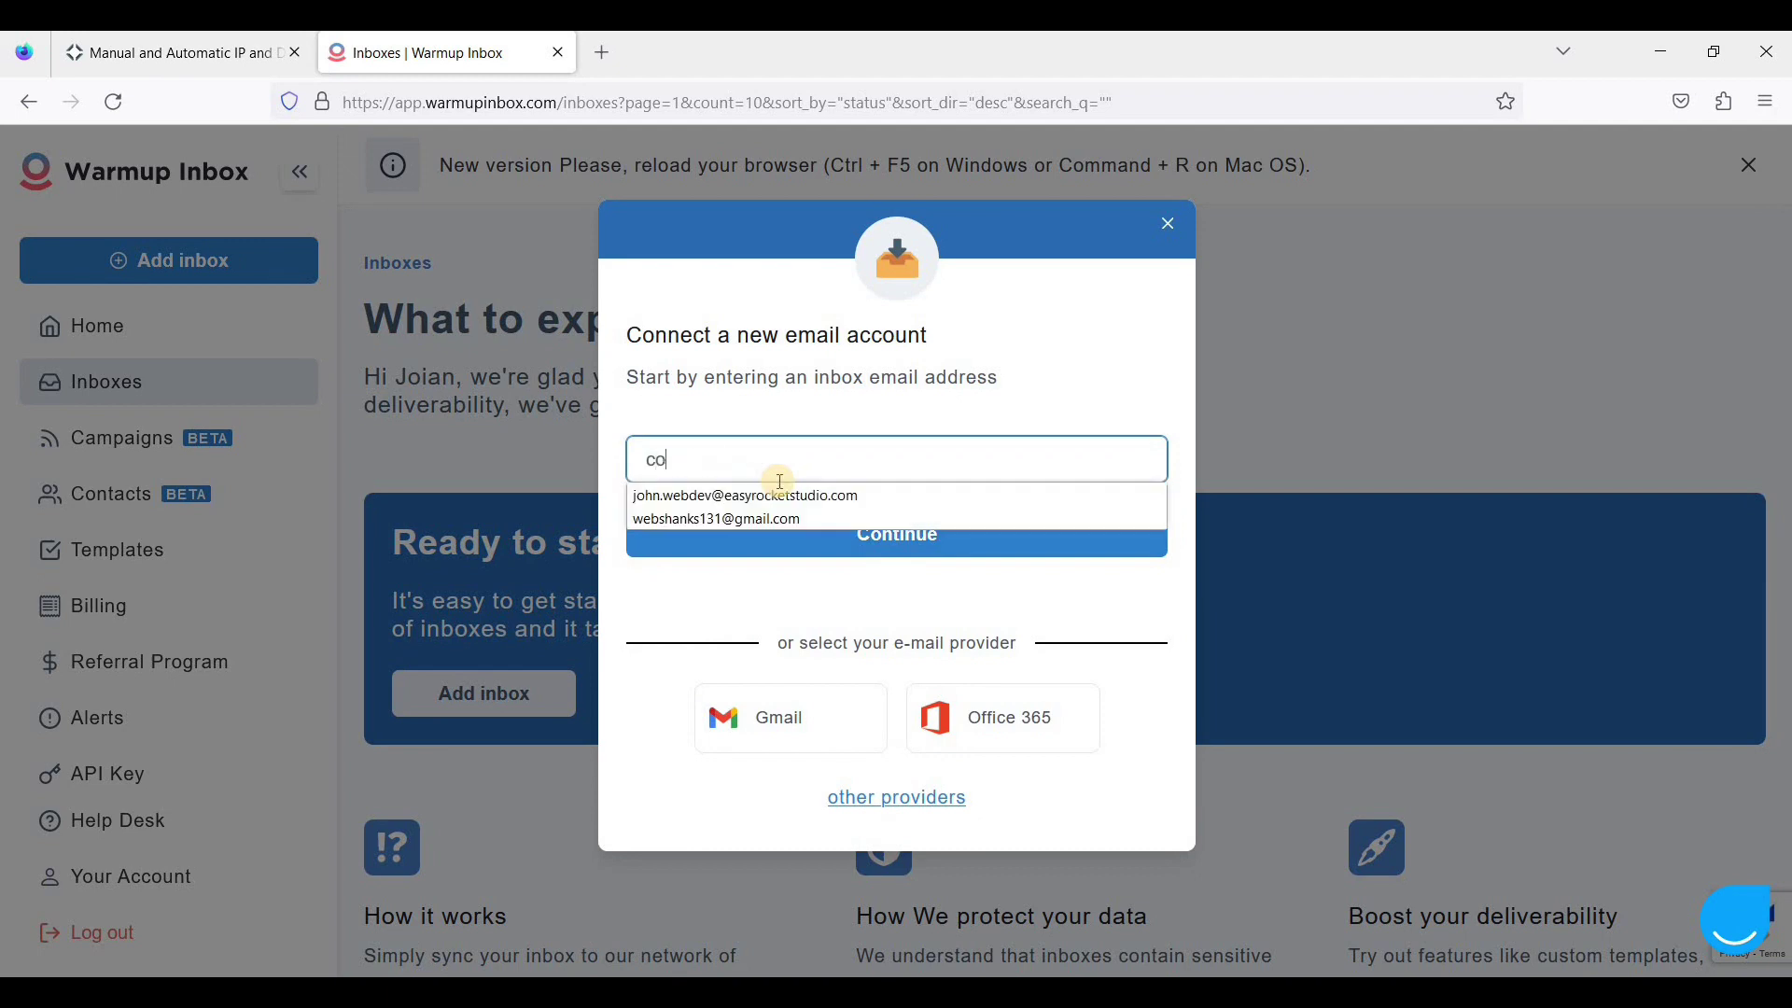
text(ntact@we)
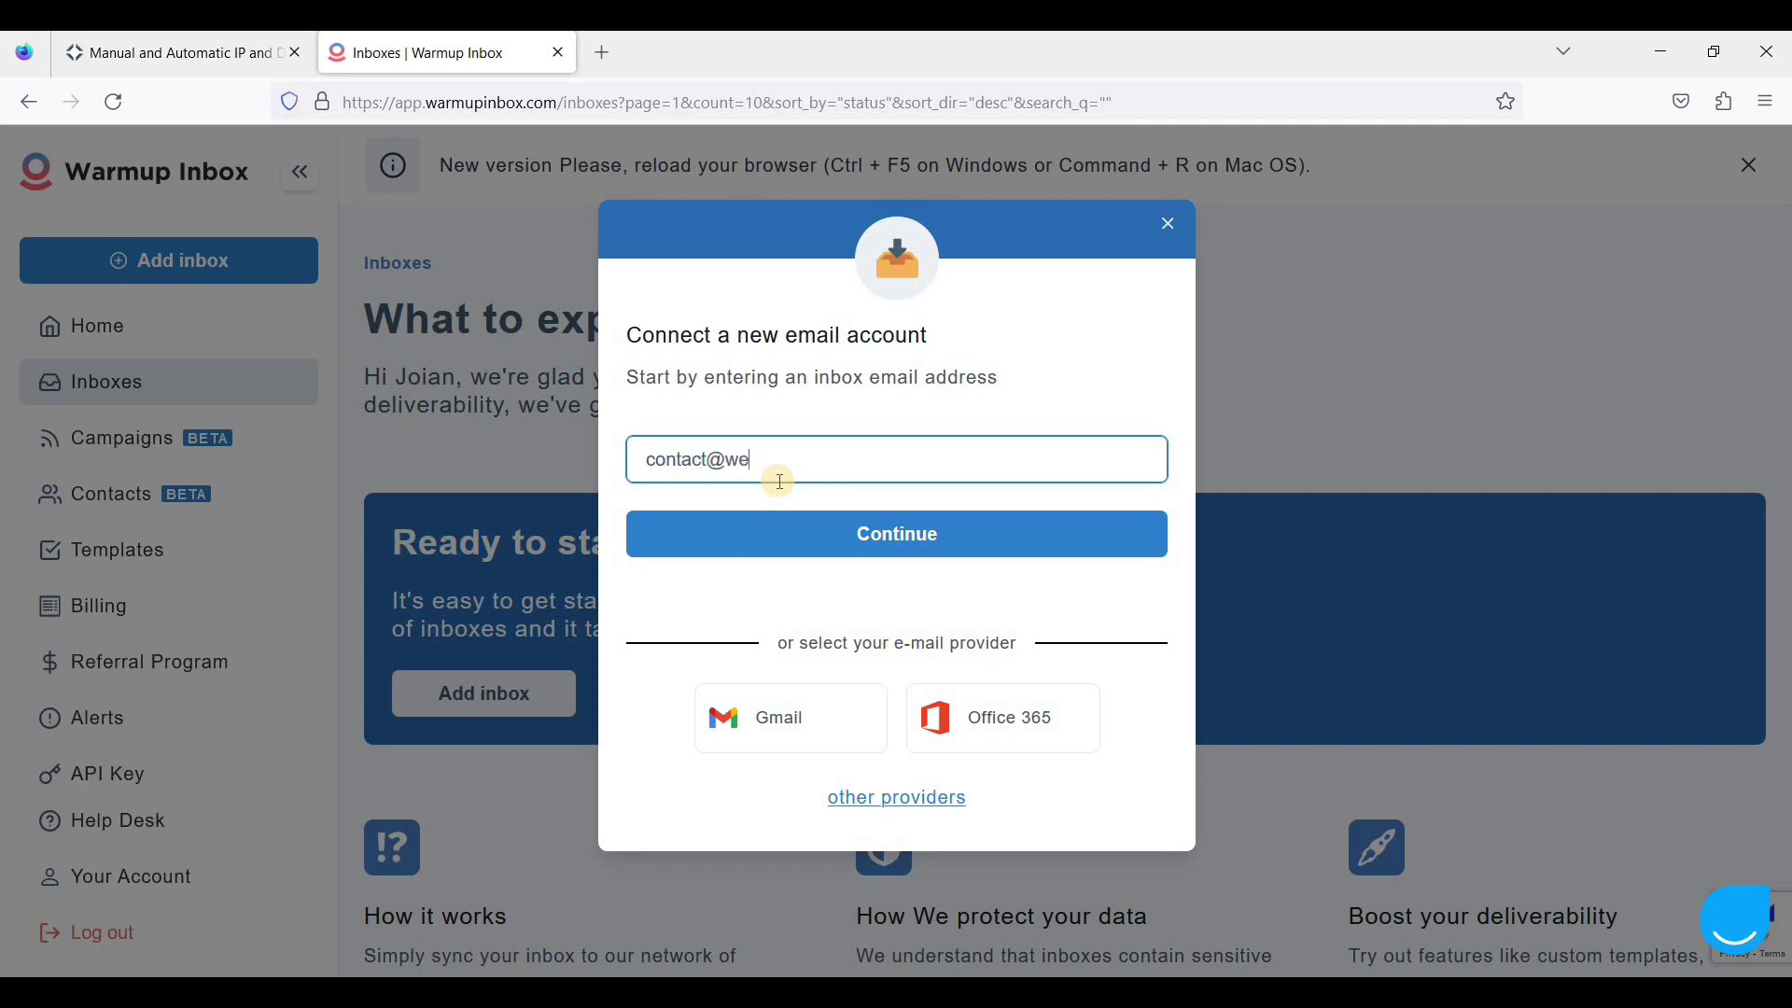
text(tore)
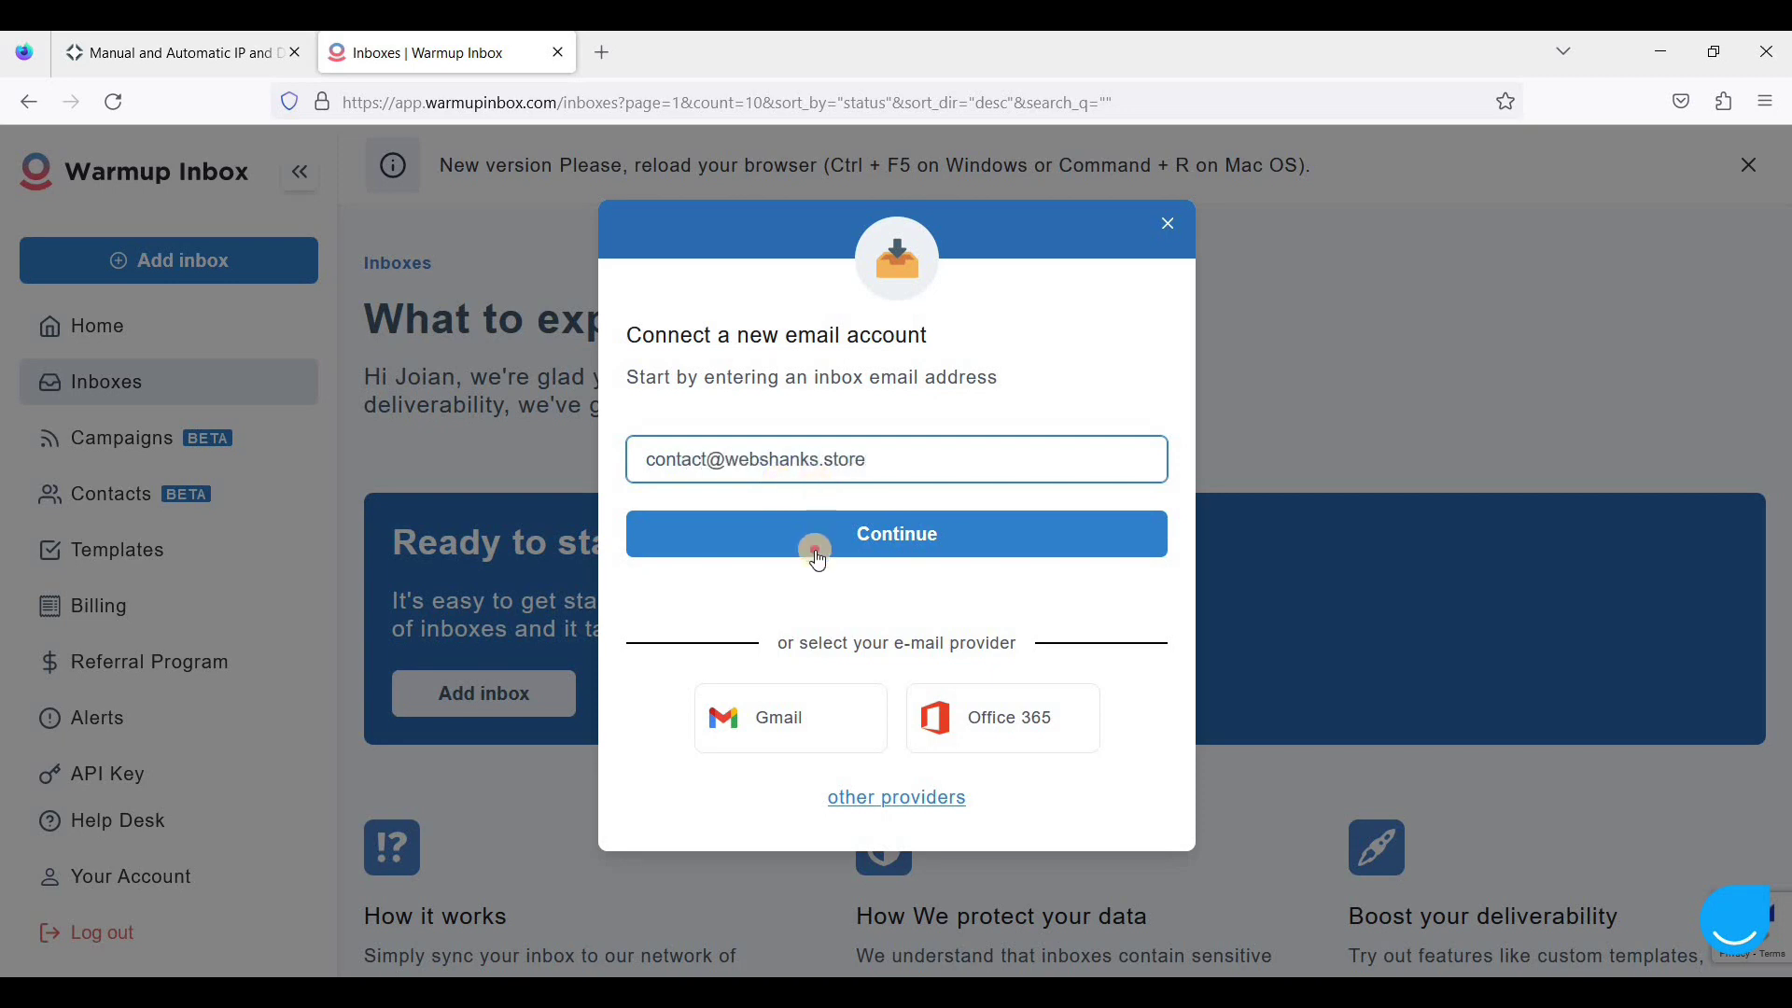
click(817, 554)
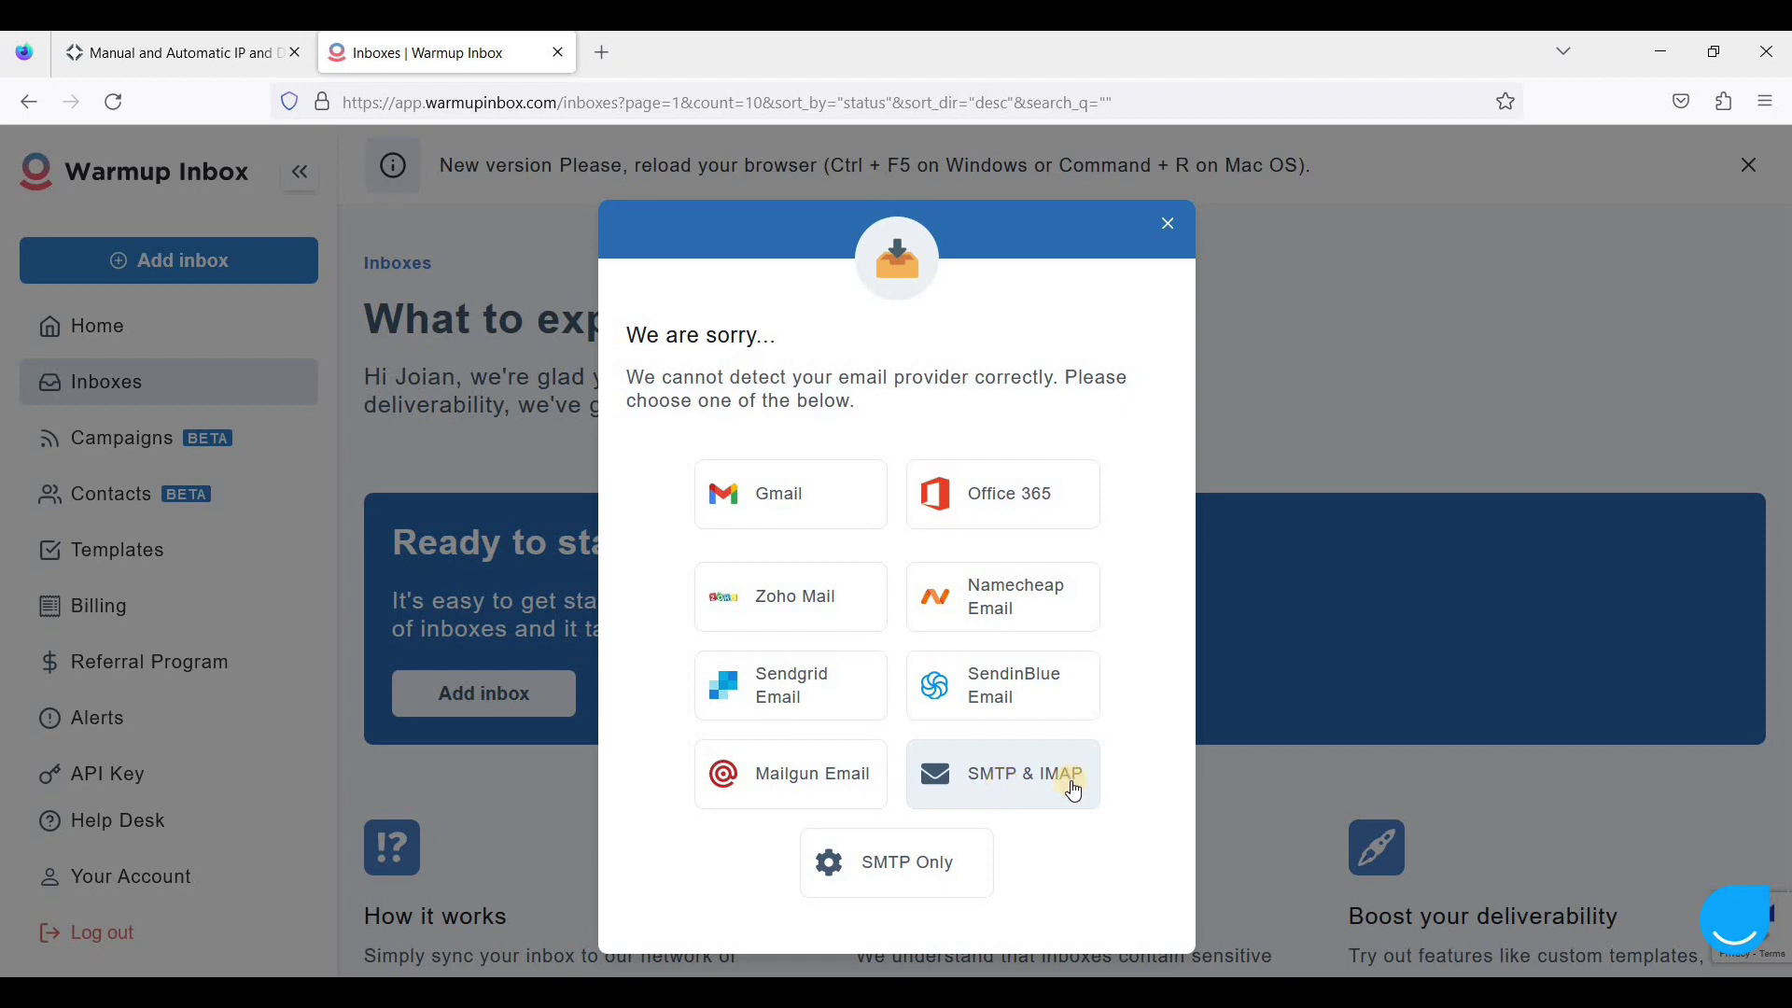
Choose SMTP & IMAP and copy the email address into SMTP Username.
click(1037, 785)
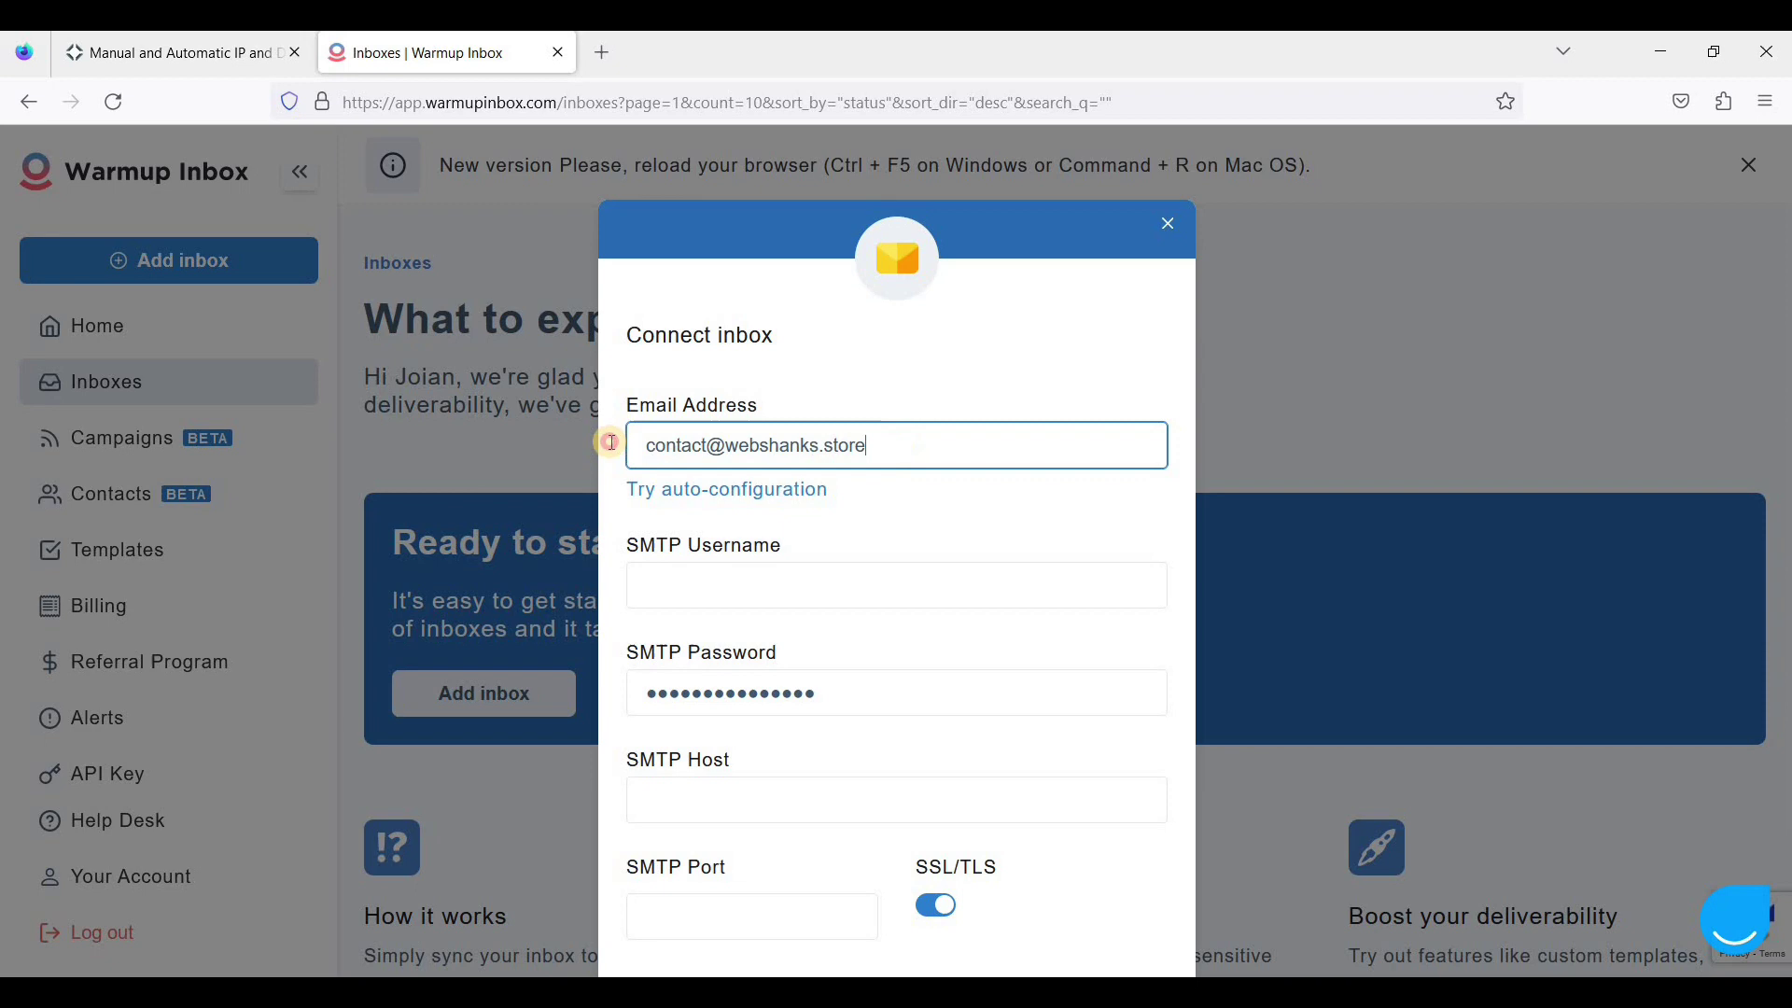
drag(616, 446, 799, 580)
key(ctrl+c)
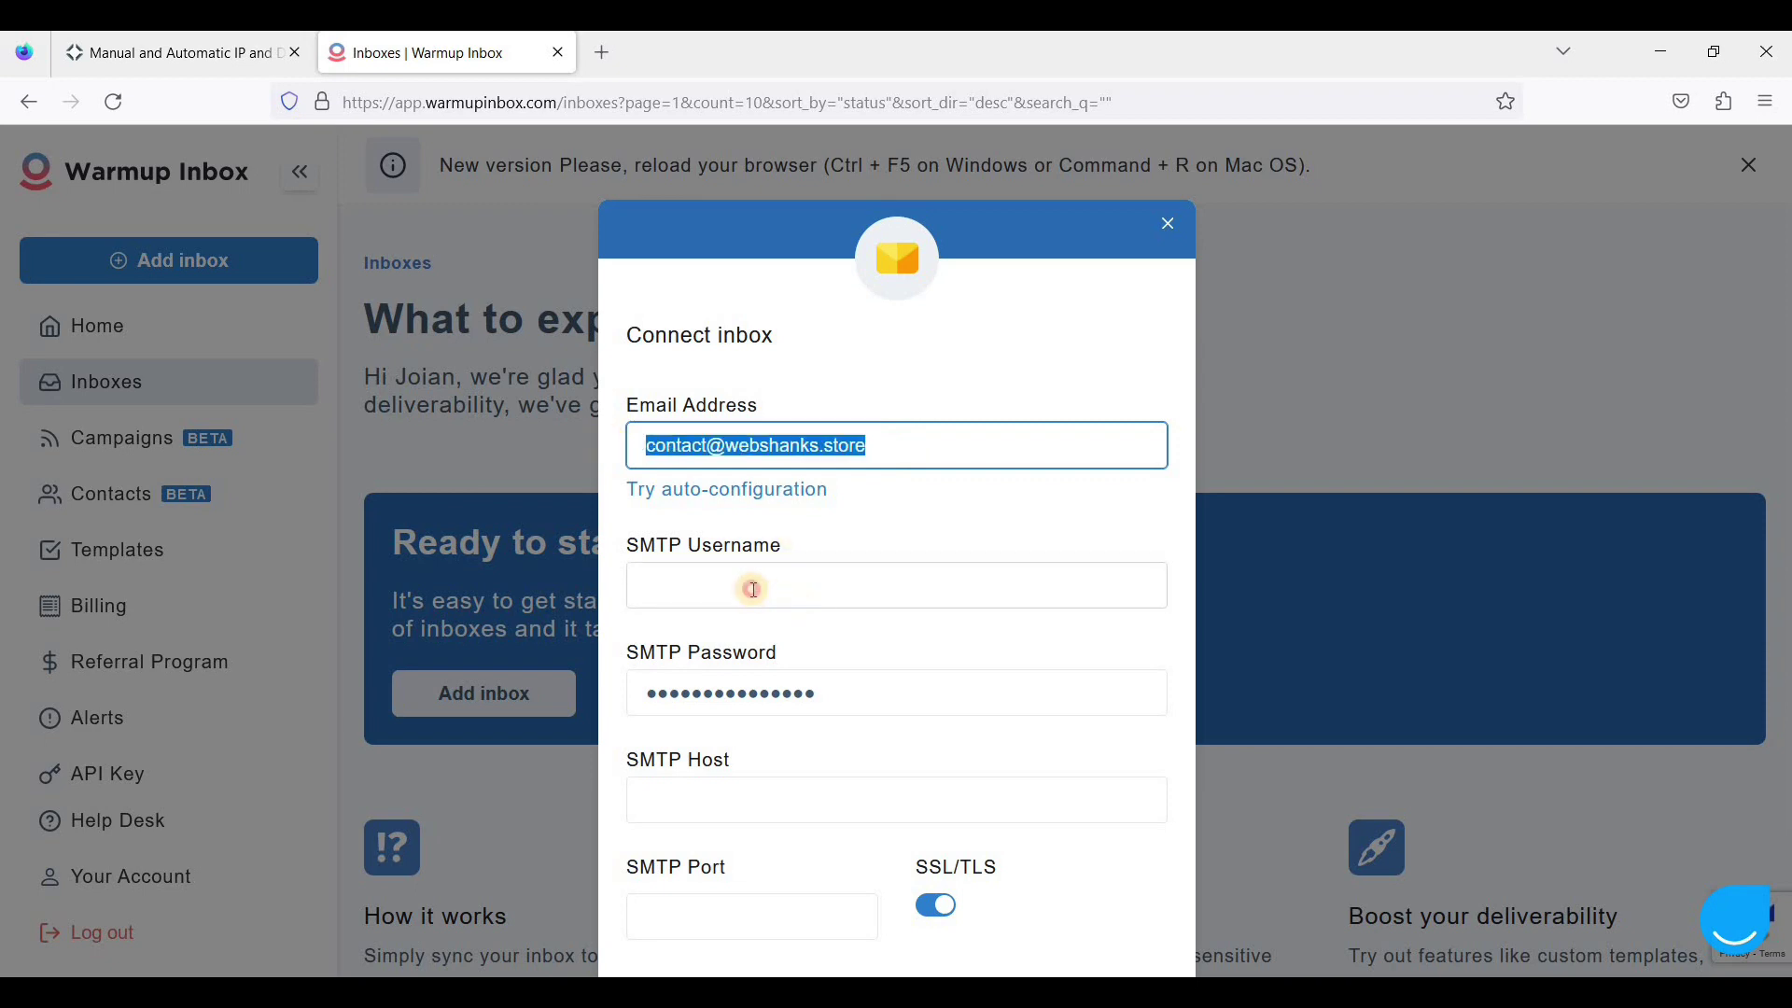
click(752, 589)
key(ctrl+v)
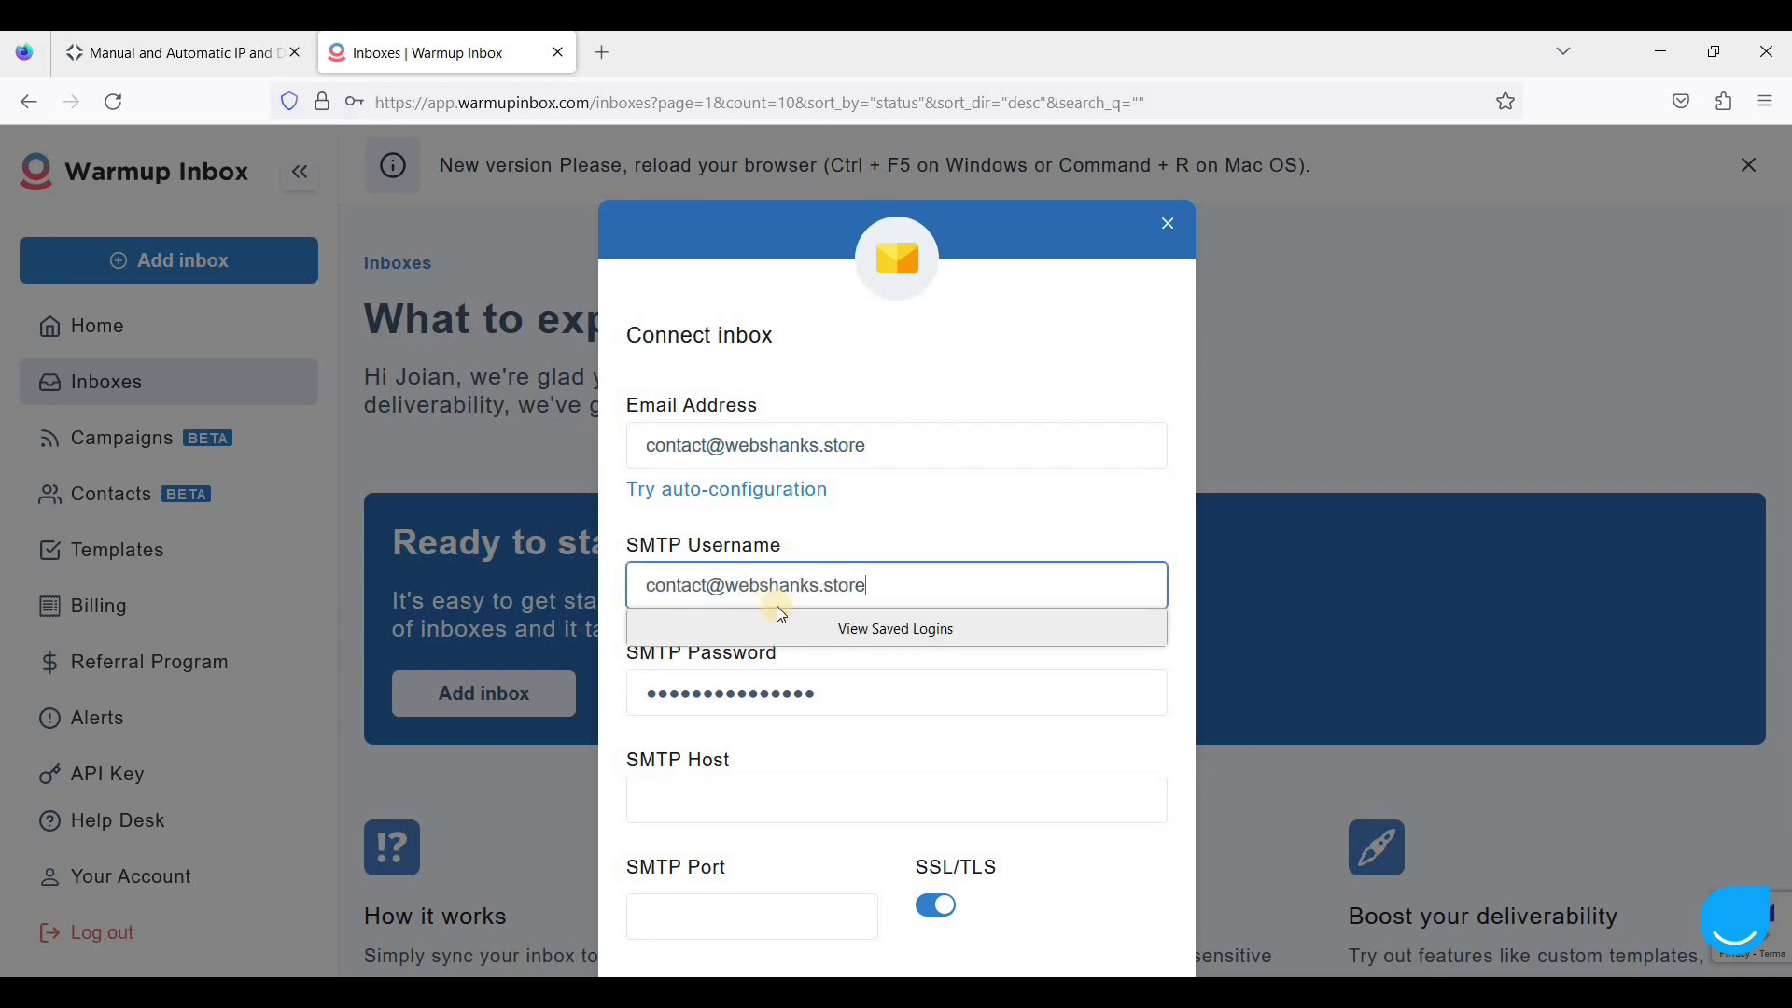
Paste in the SMTP password and enter host mail.webshanks.store with port 587.
click(844, 695)
double_click(638, 698)
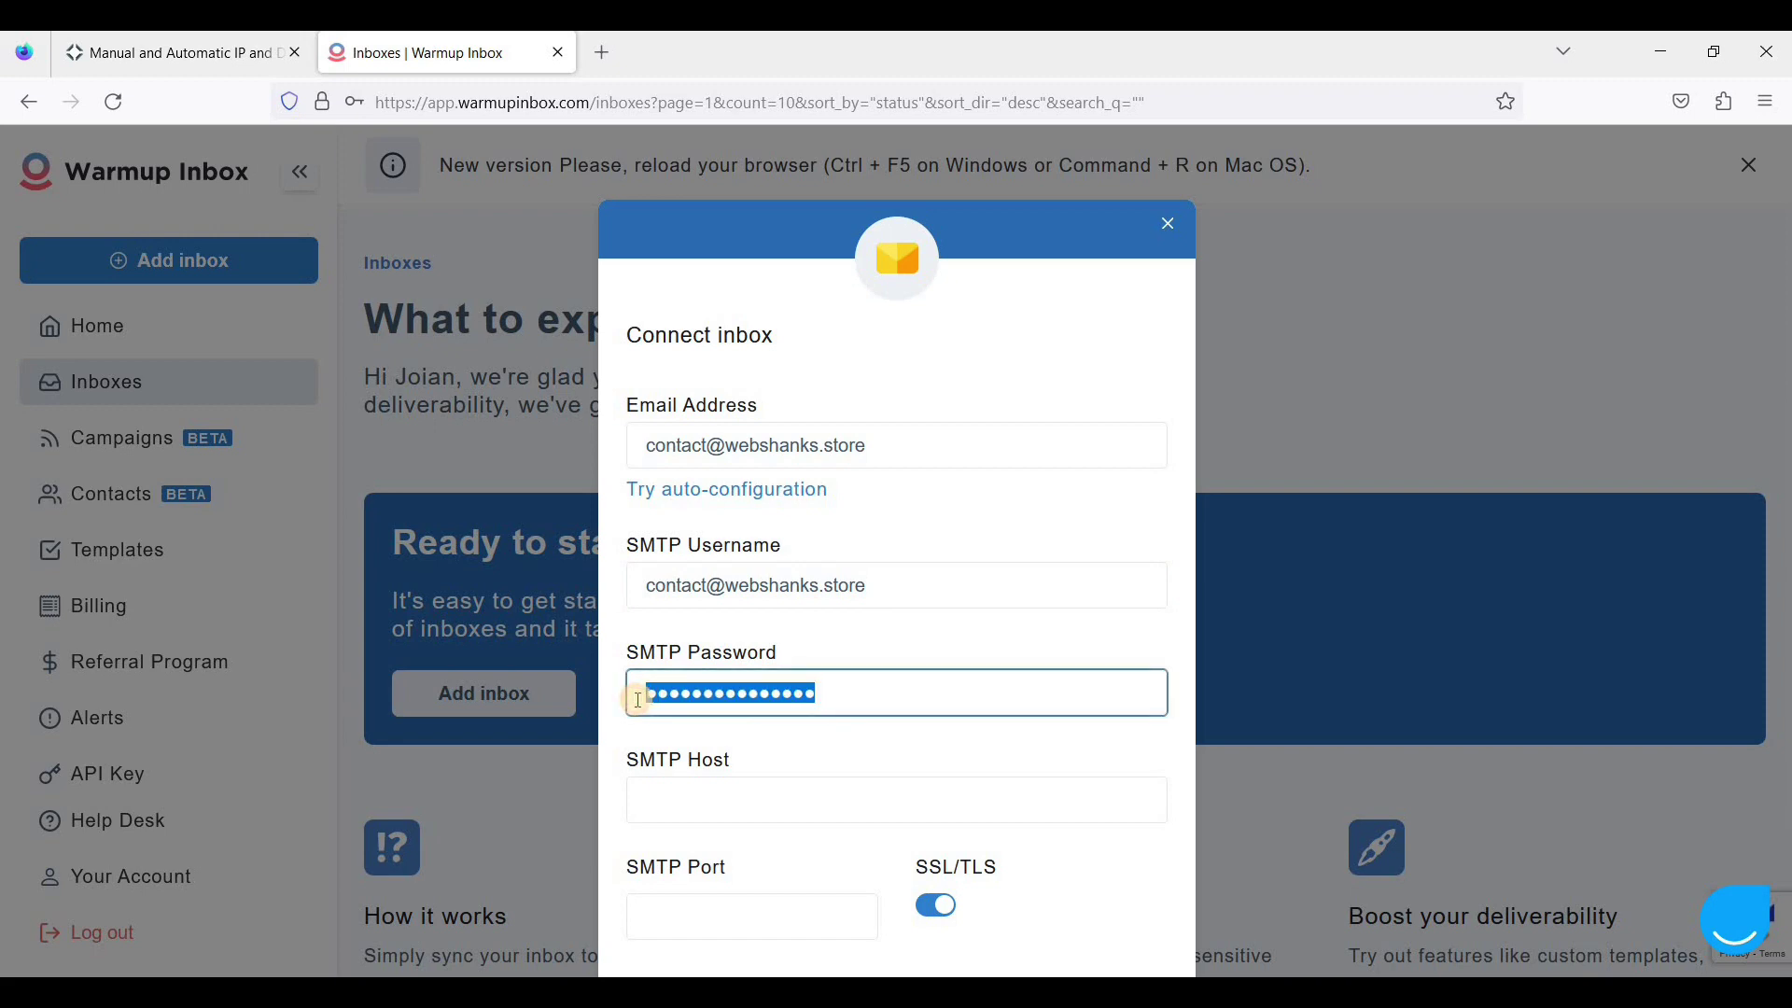
key(ctrl+v)
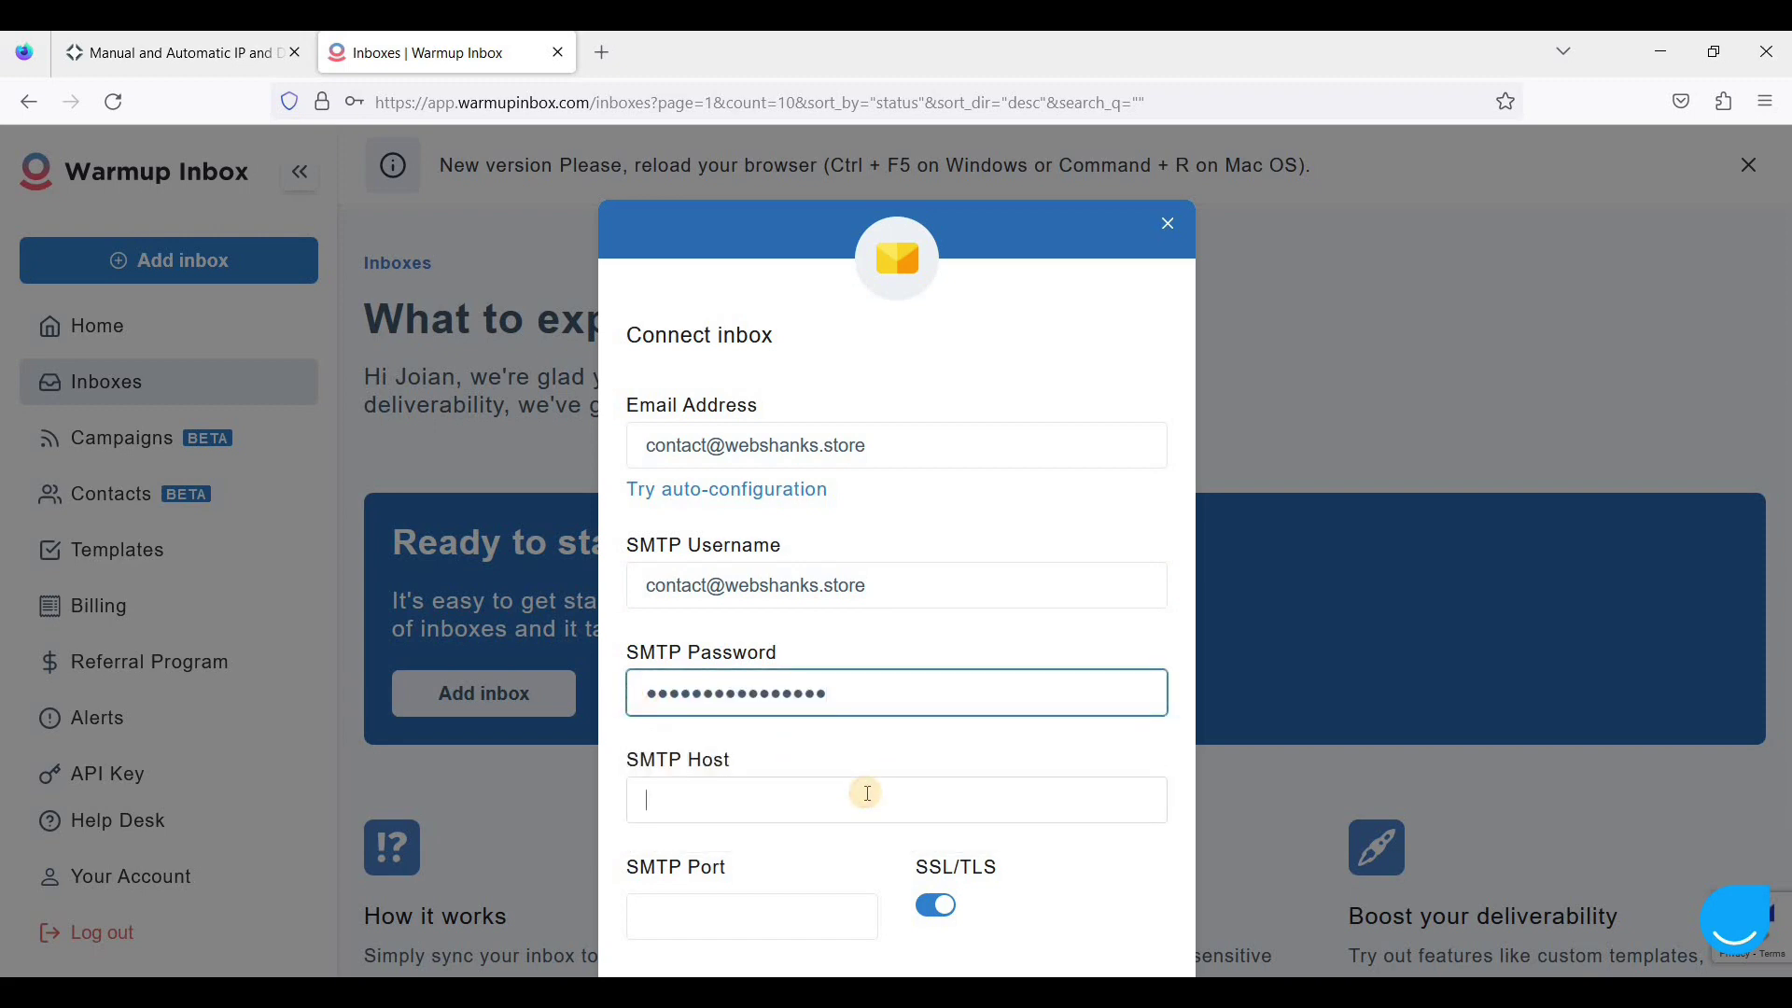
click(867, 794)
text(mail.webshanks.store)
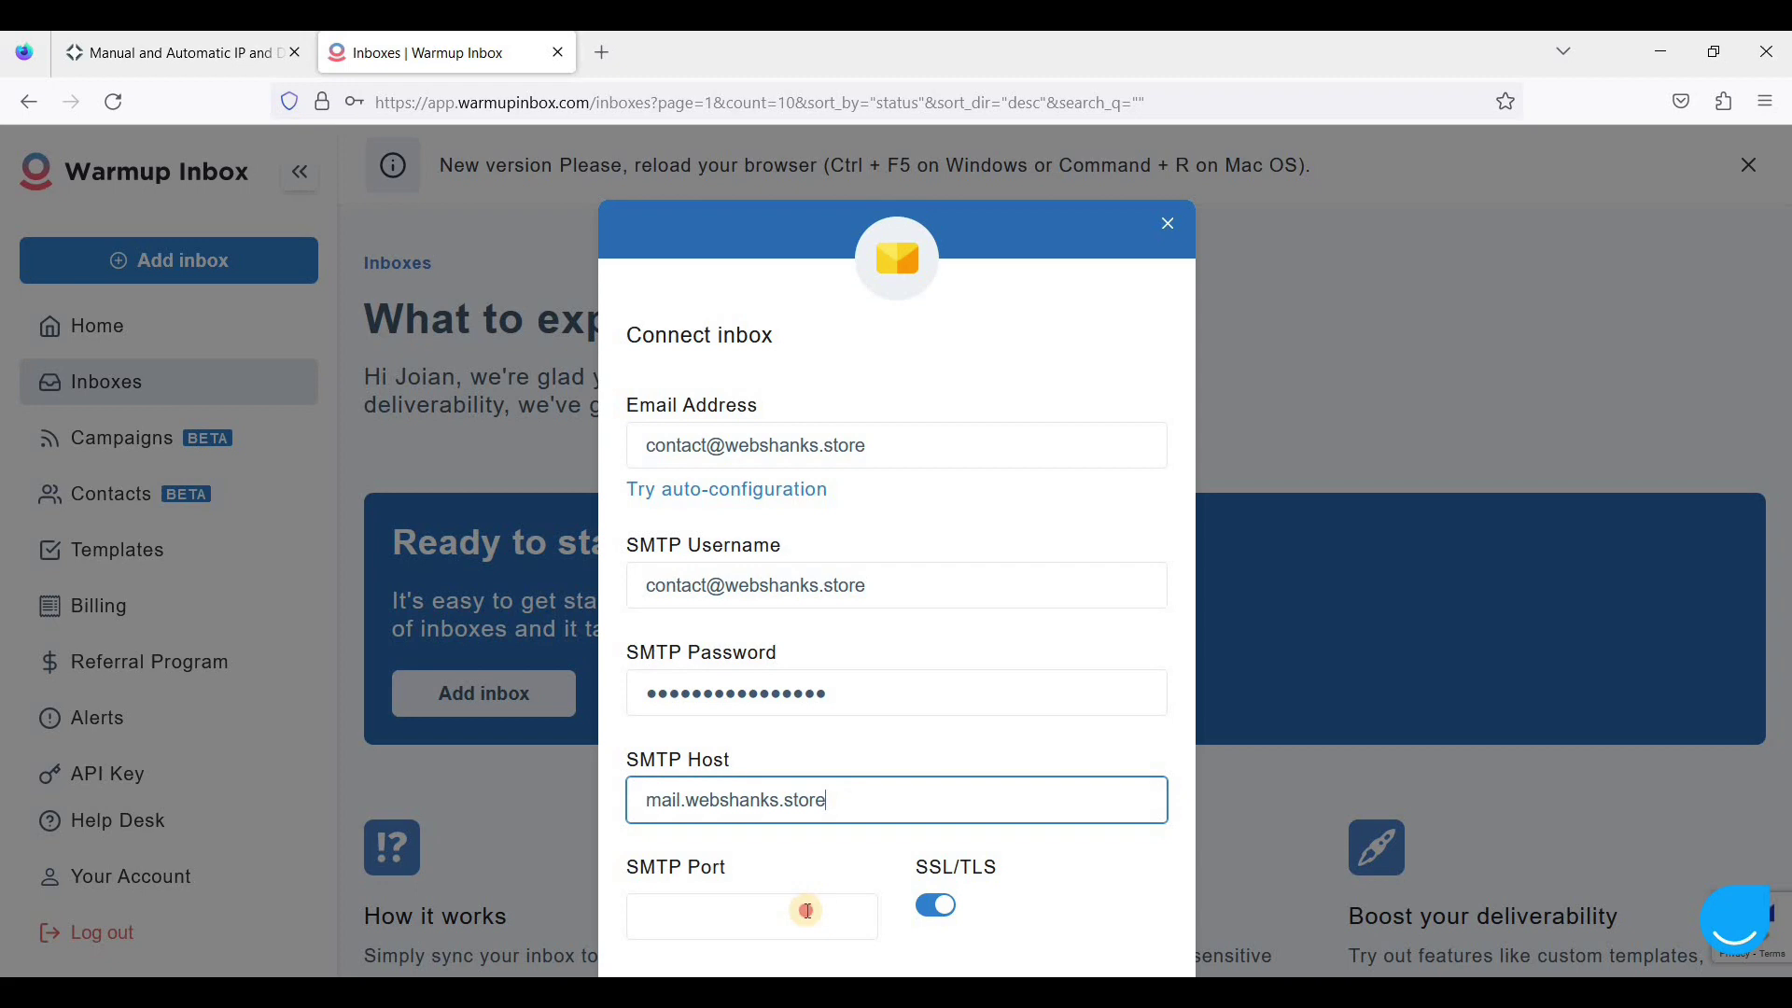
click(807, 911)
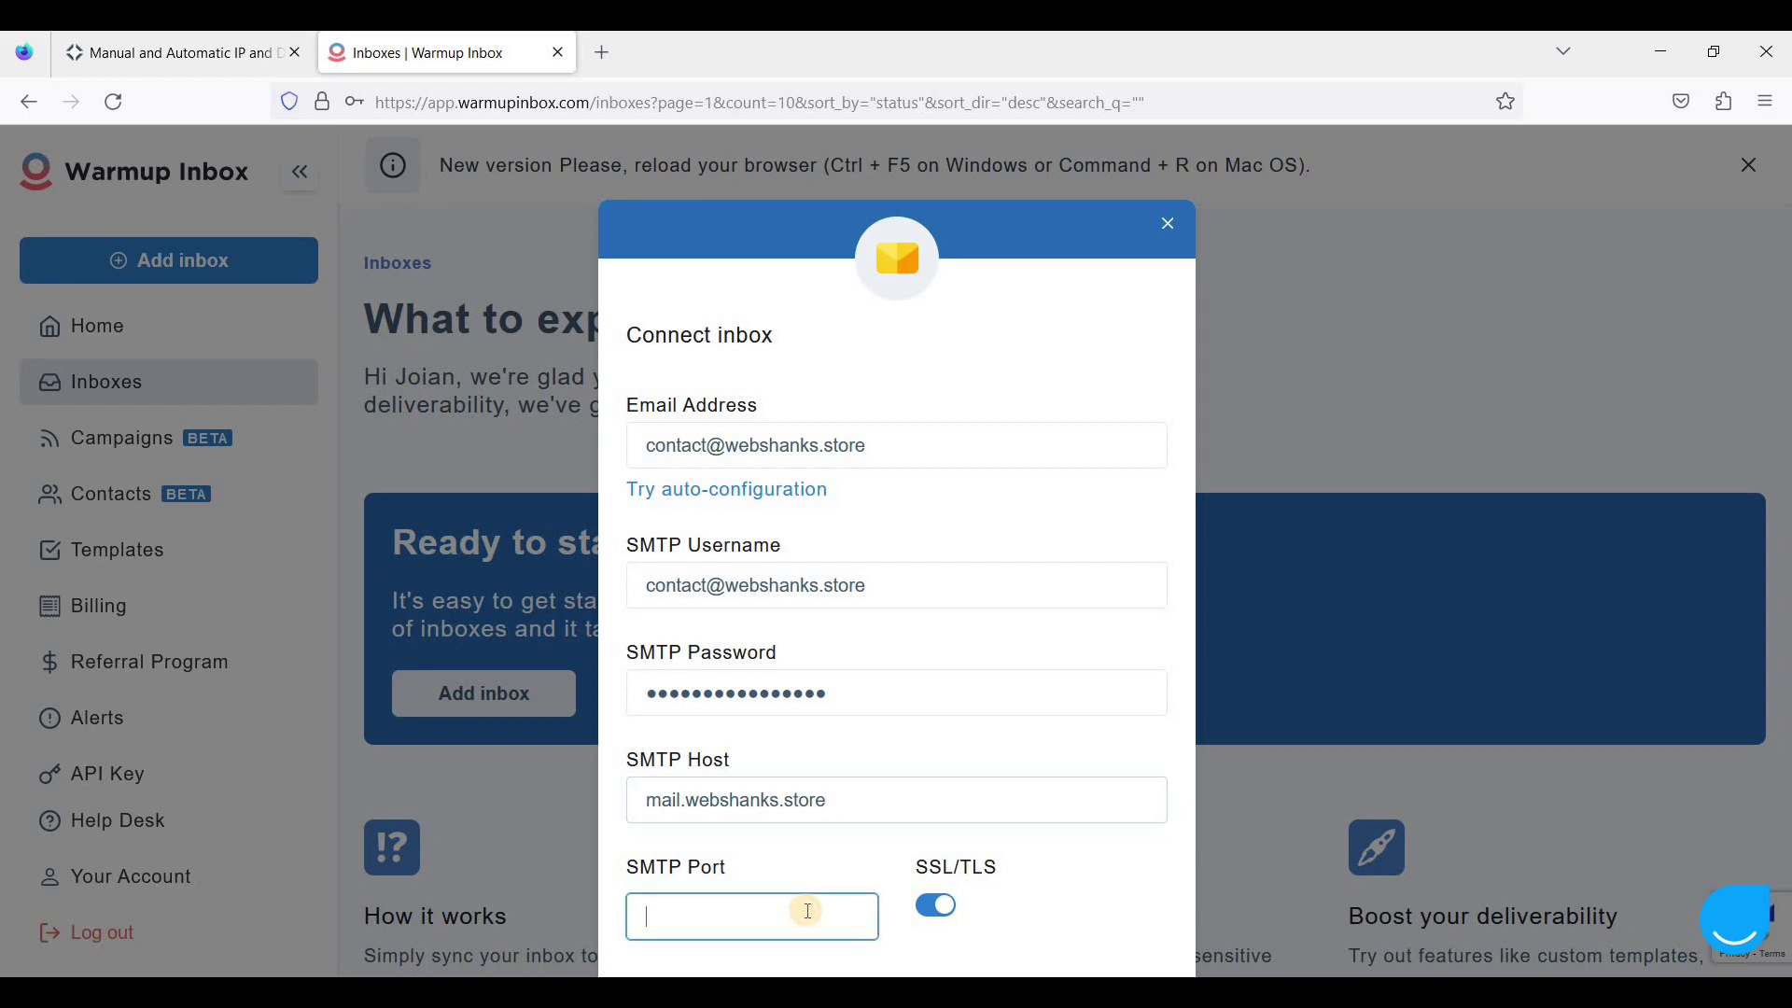
text(587)
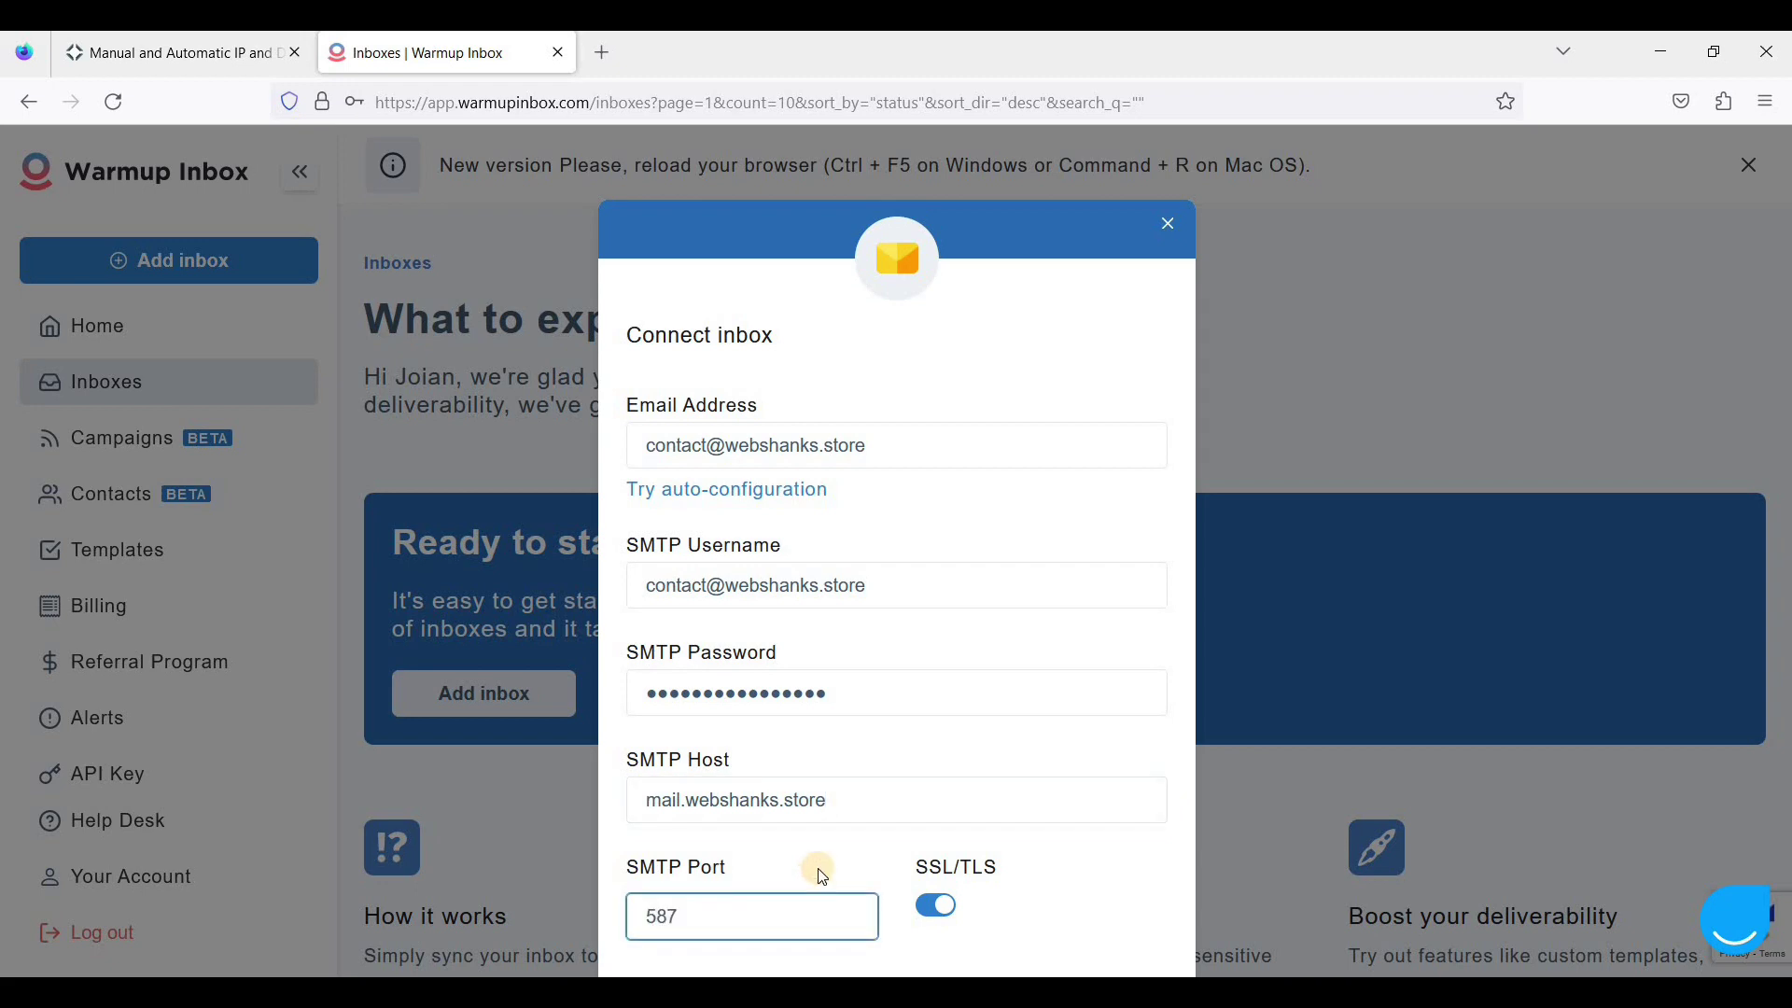
scroll(1039, 852, down, 2)
Submit the SMTP details, decline Firefox's password save, and paste in the IMAP password.
click(1037, 849)
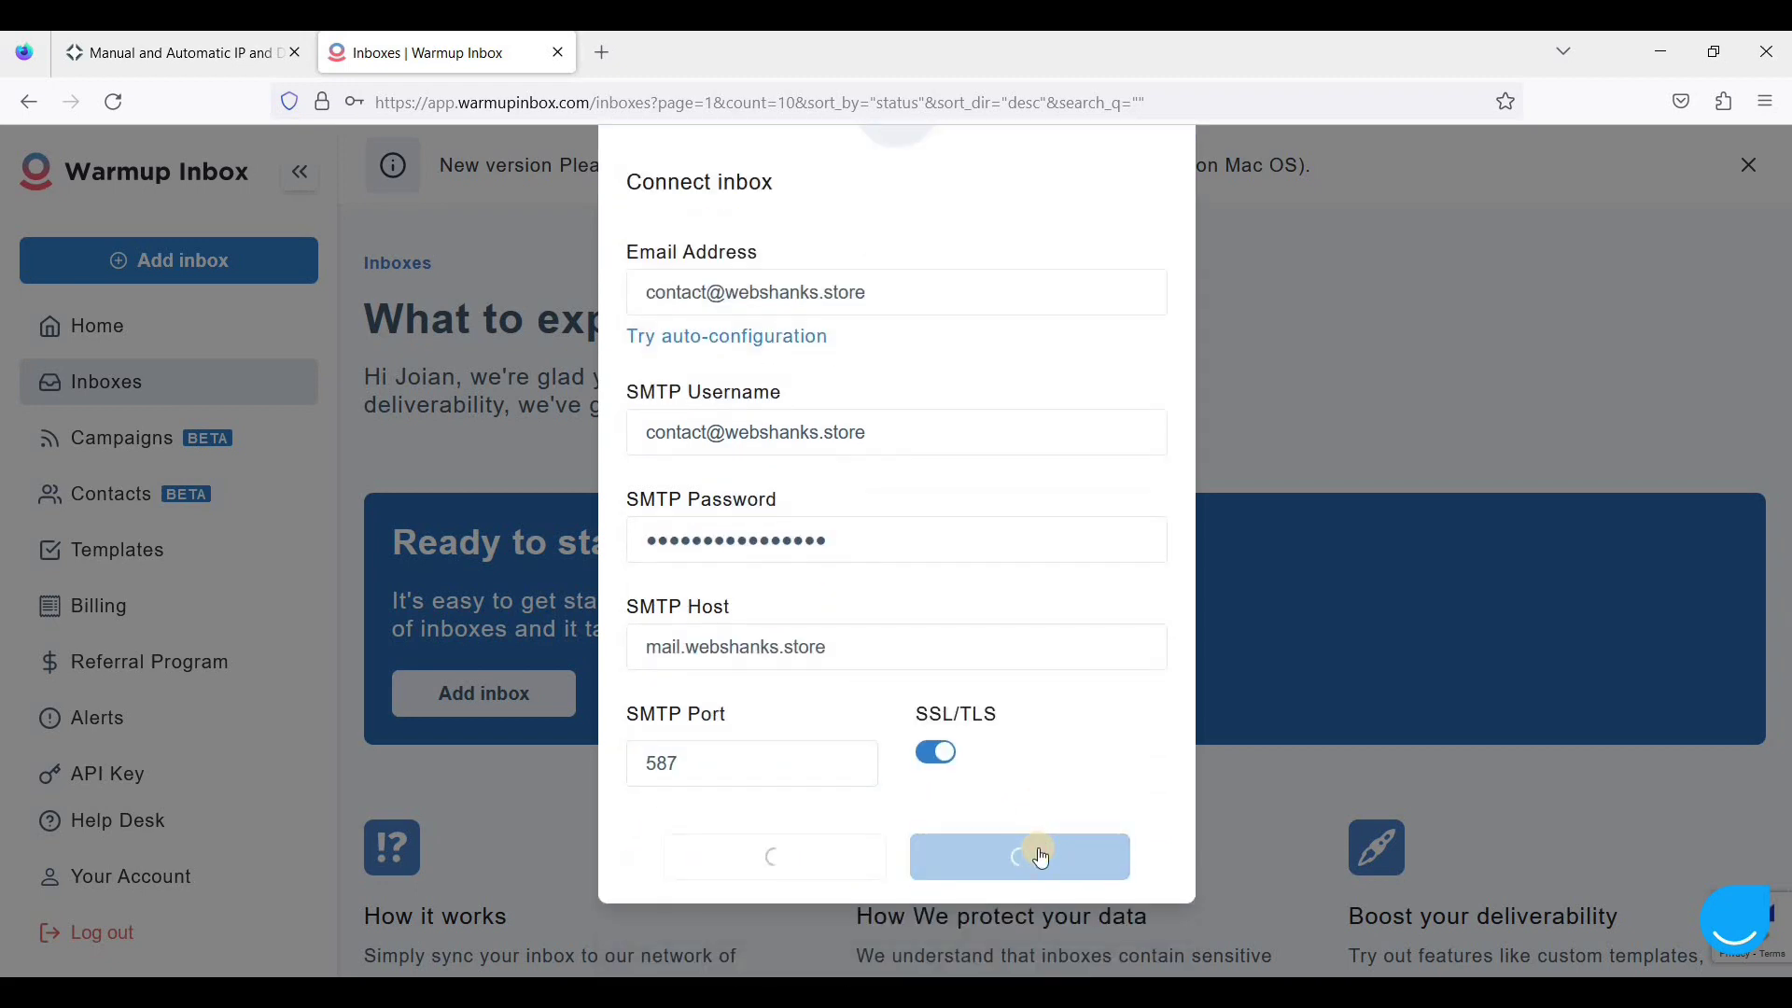
click(665, 403)
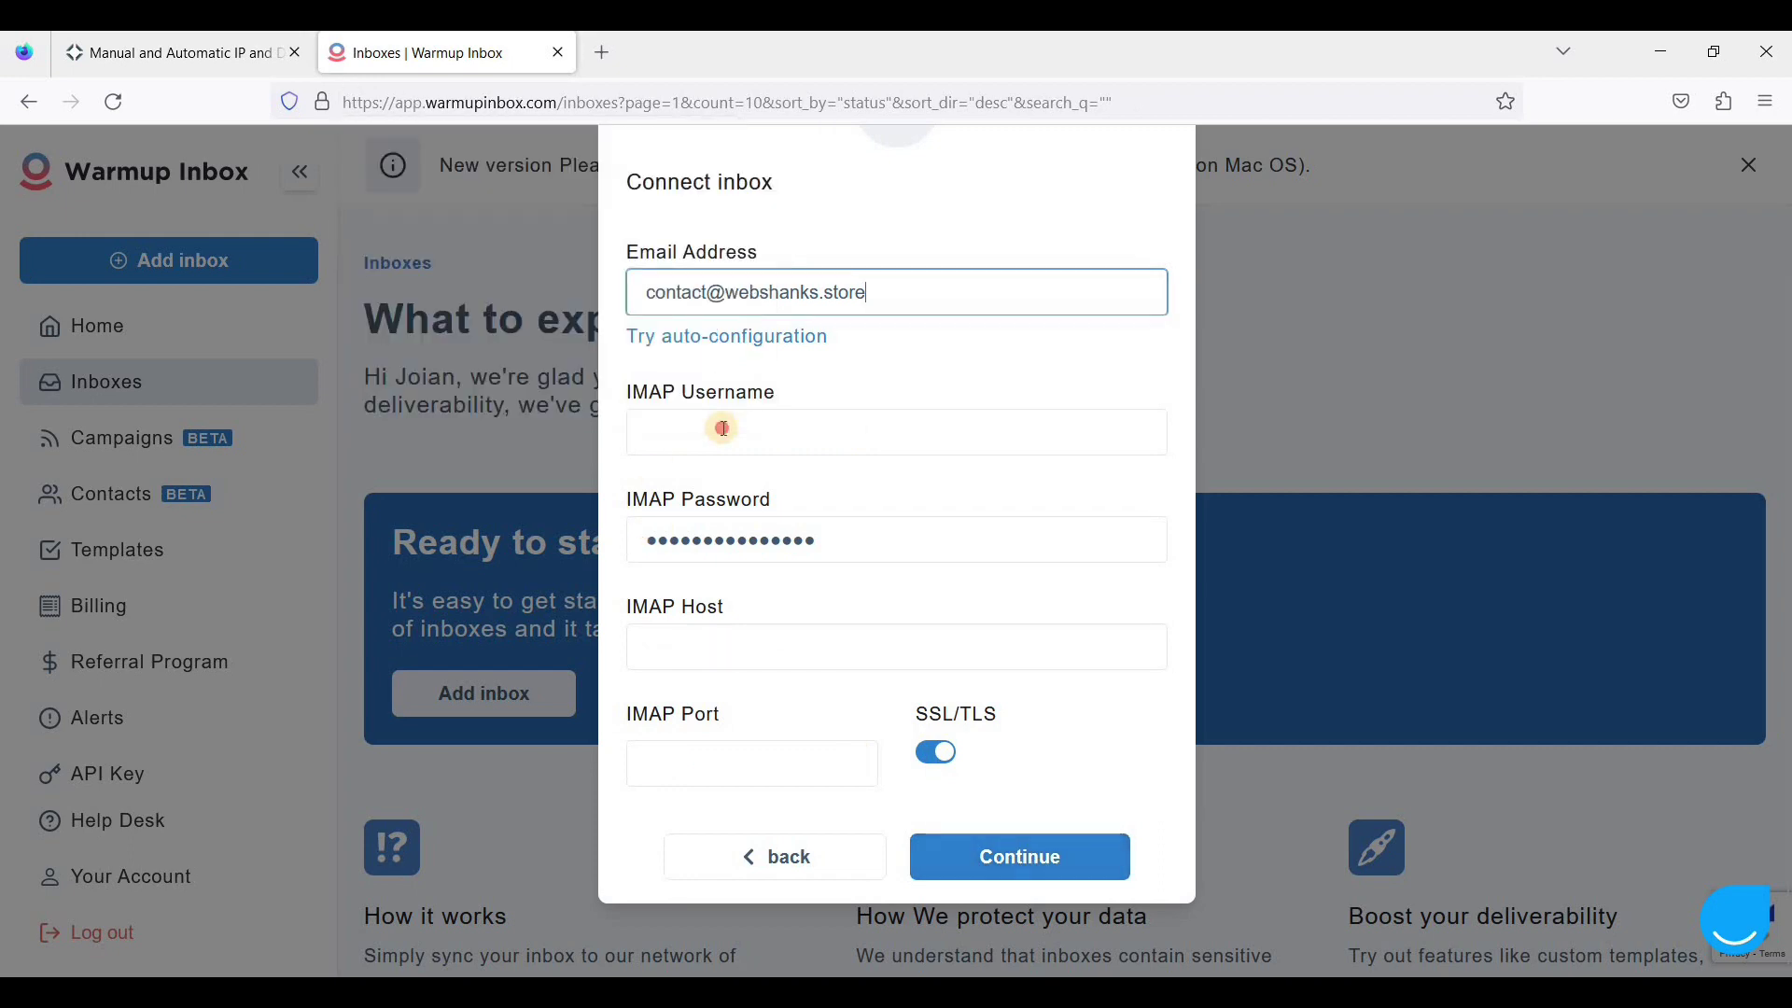
click(722, 429)
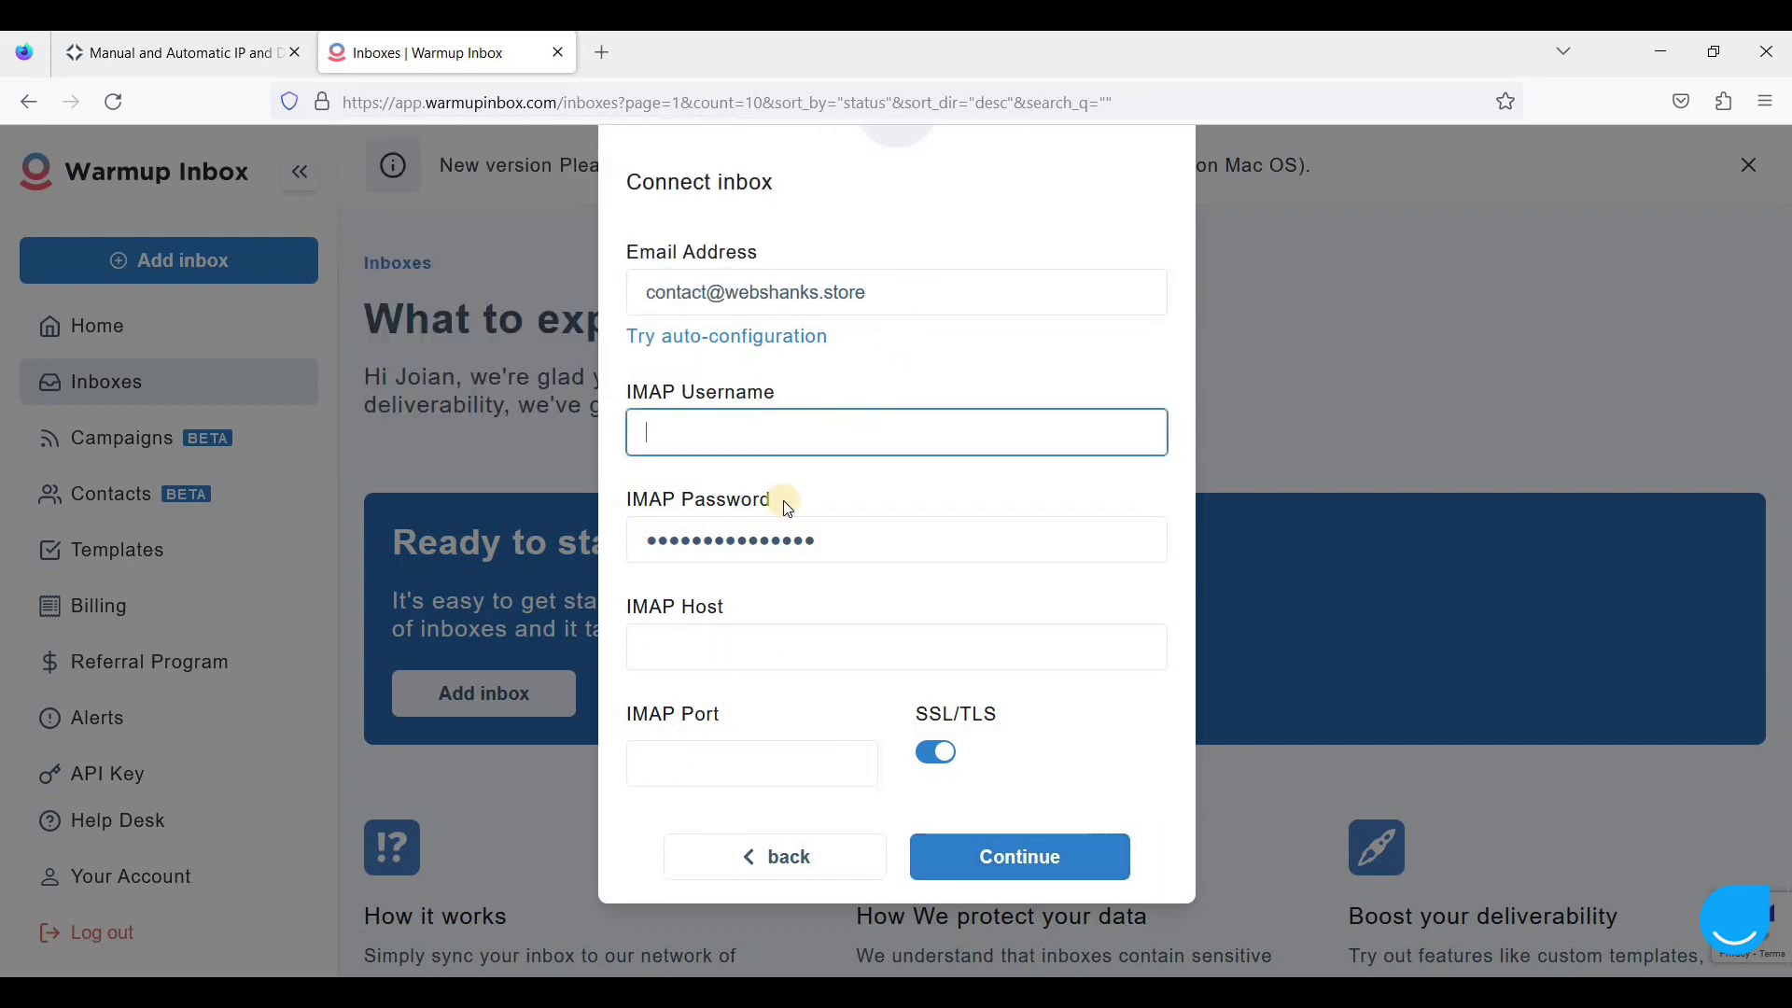
drag(815, 541, 644, 543)
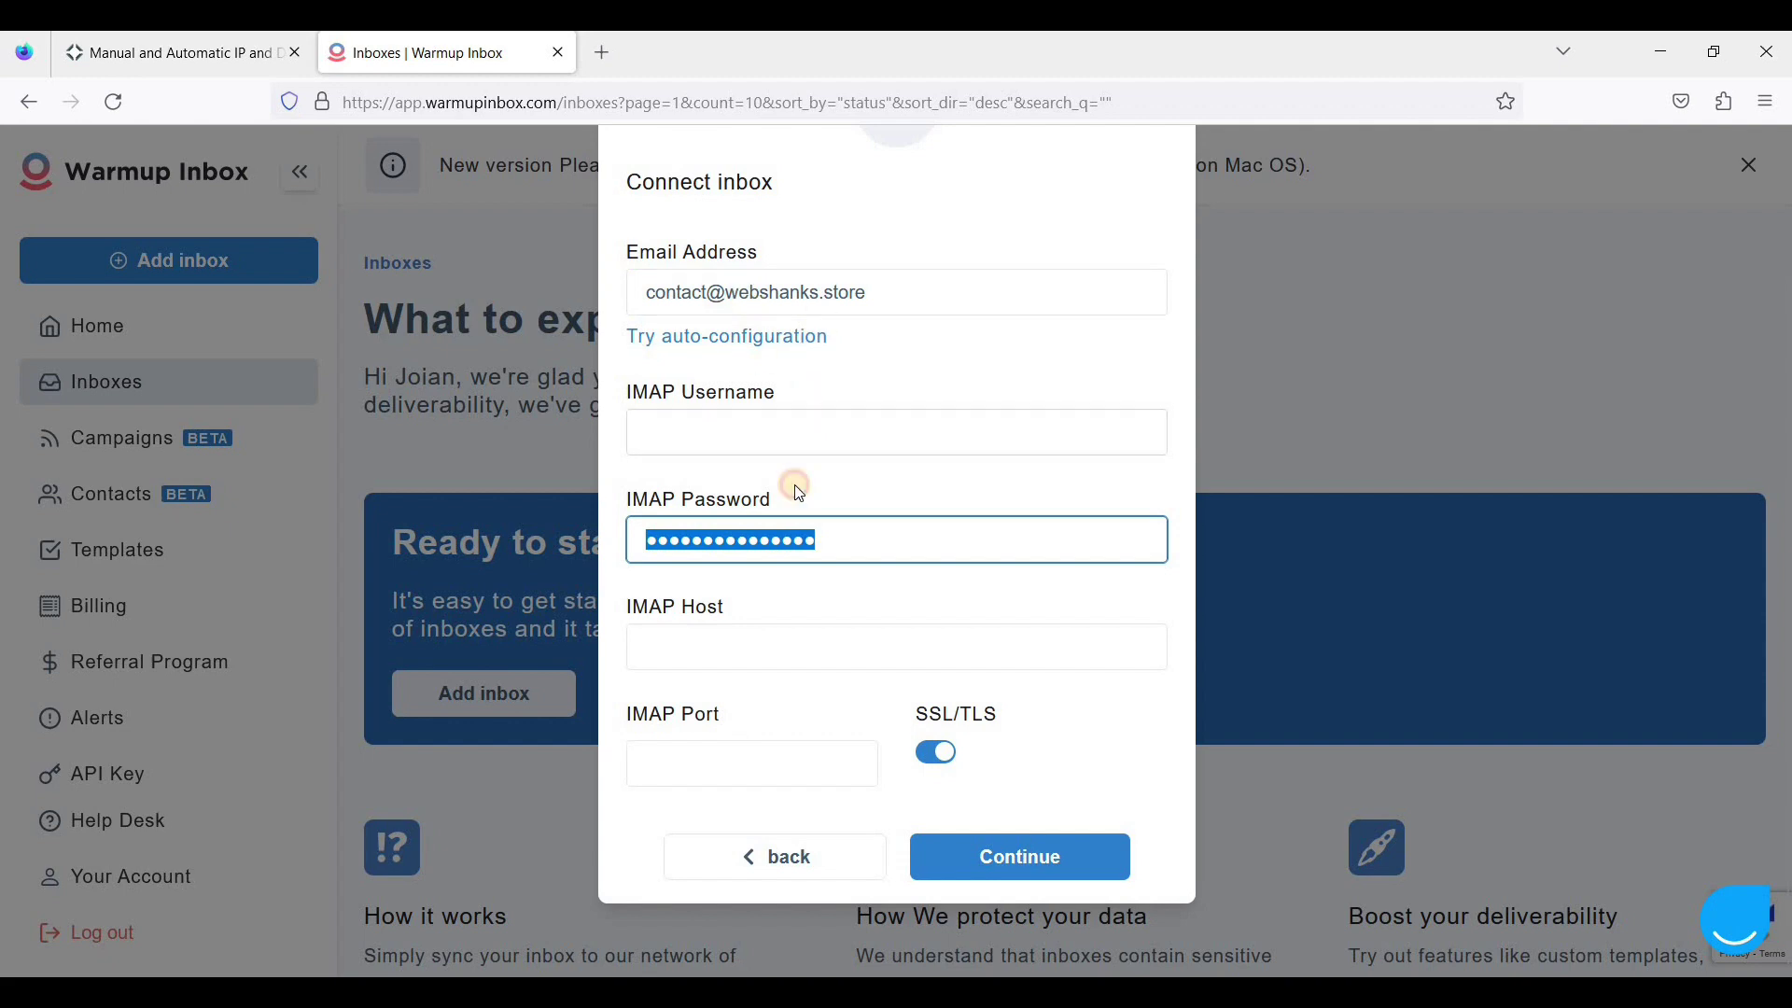
key(shift+Tab)
key(Tab)
key(ctrl+v)
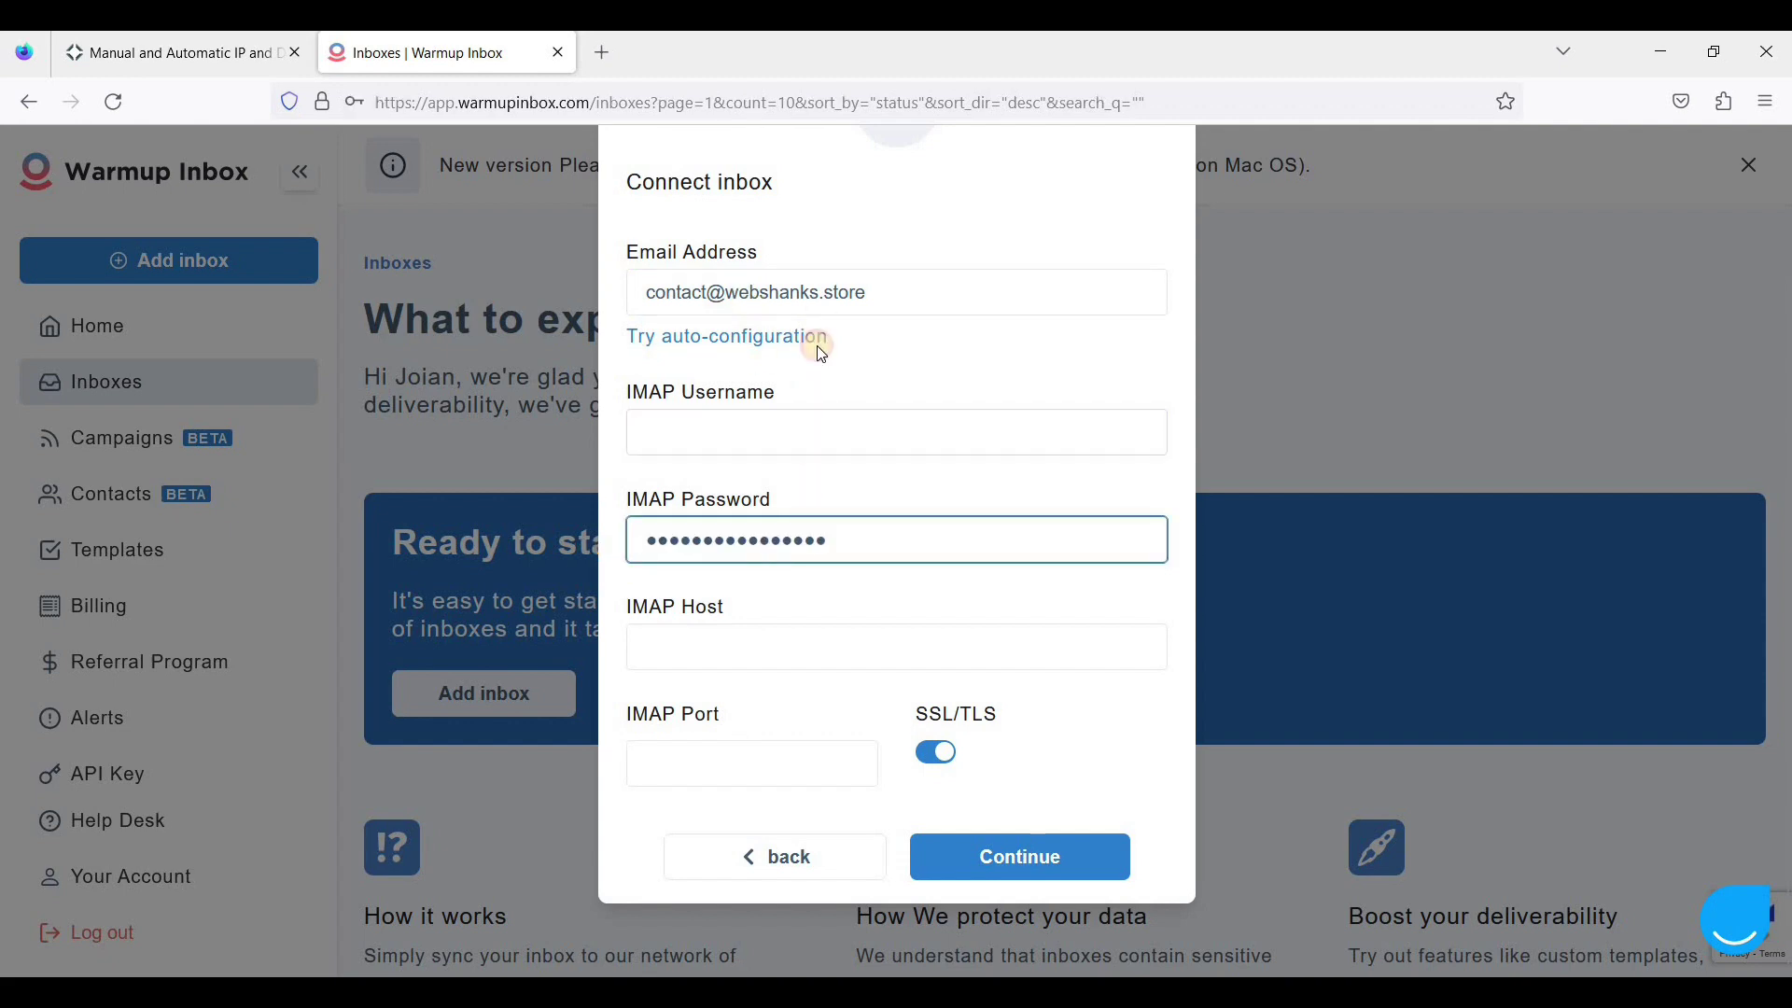
Copy the email into IMAP Username, set host mail.webshanks.store and port 993, and continue.
key(shift+Tab)
click(859, 286)
key(ctrl+a)
key(ctrl+c)
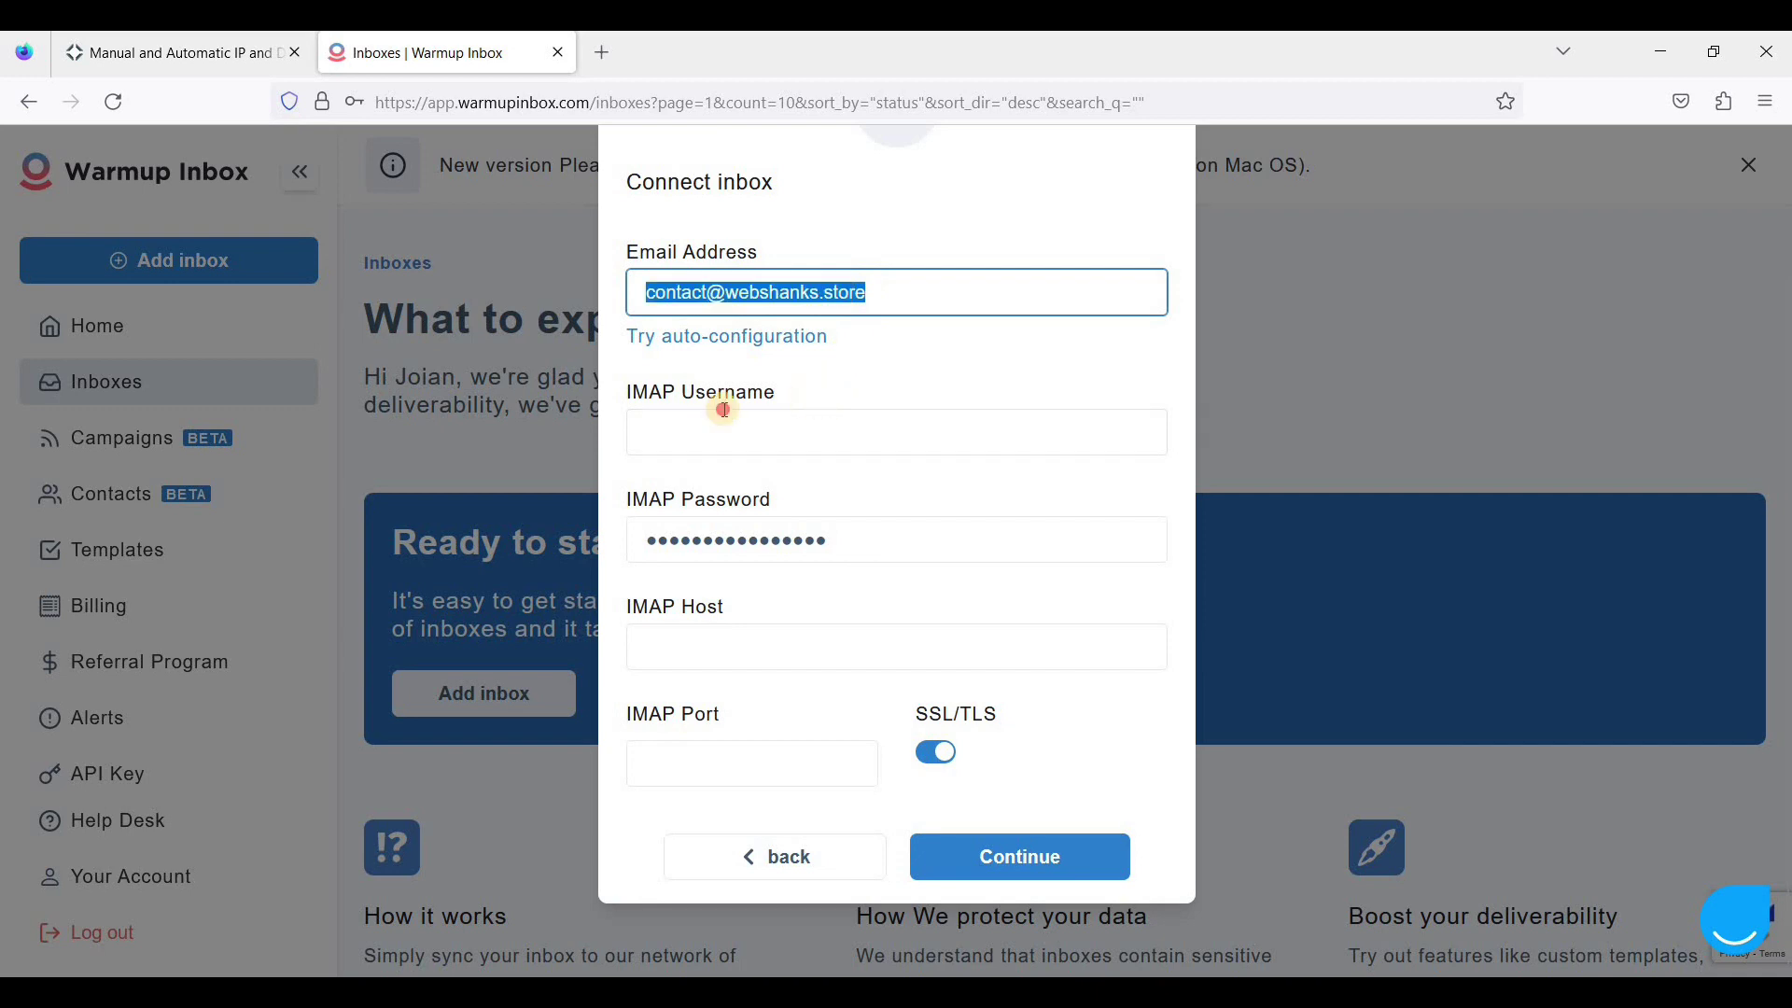
click(722, 414)
key(ctrl+v)
click(762, 629)
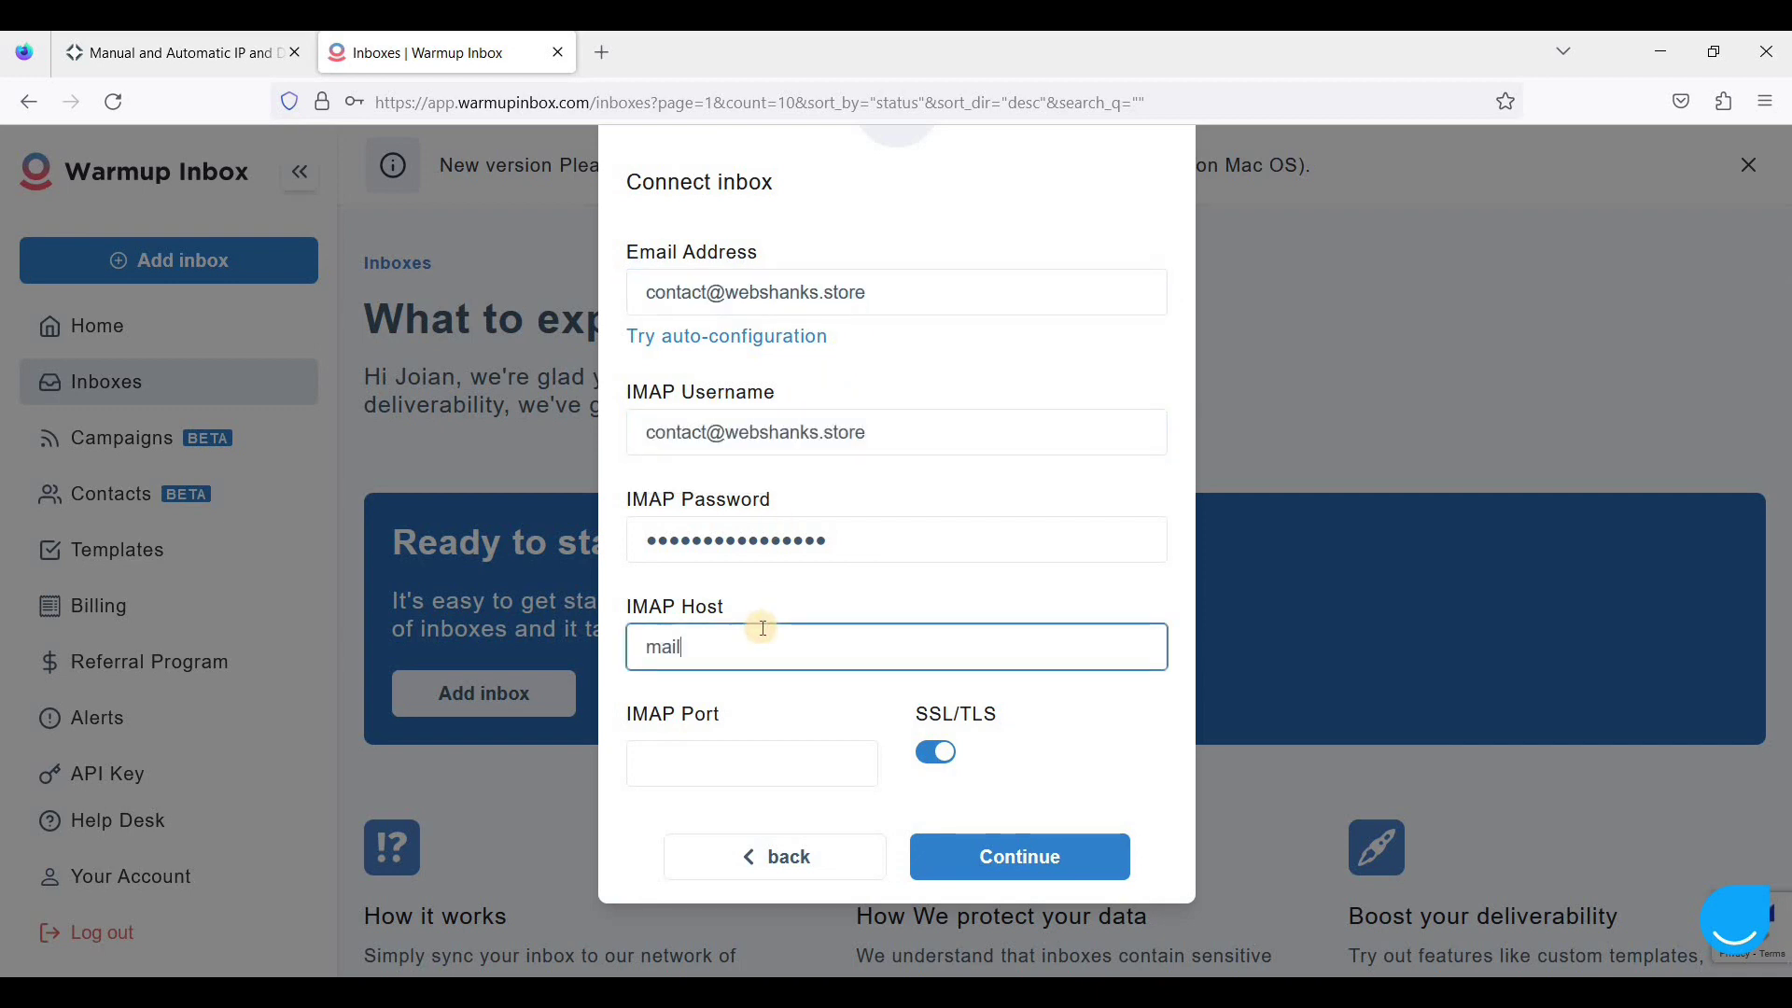
text(webshanks.store)
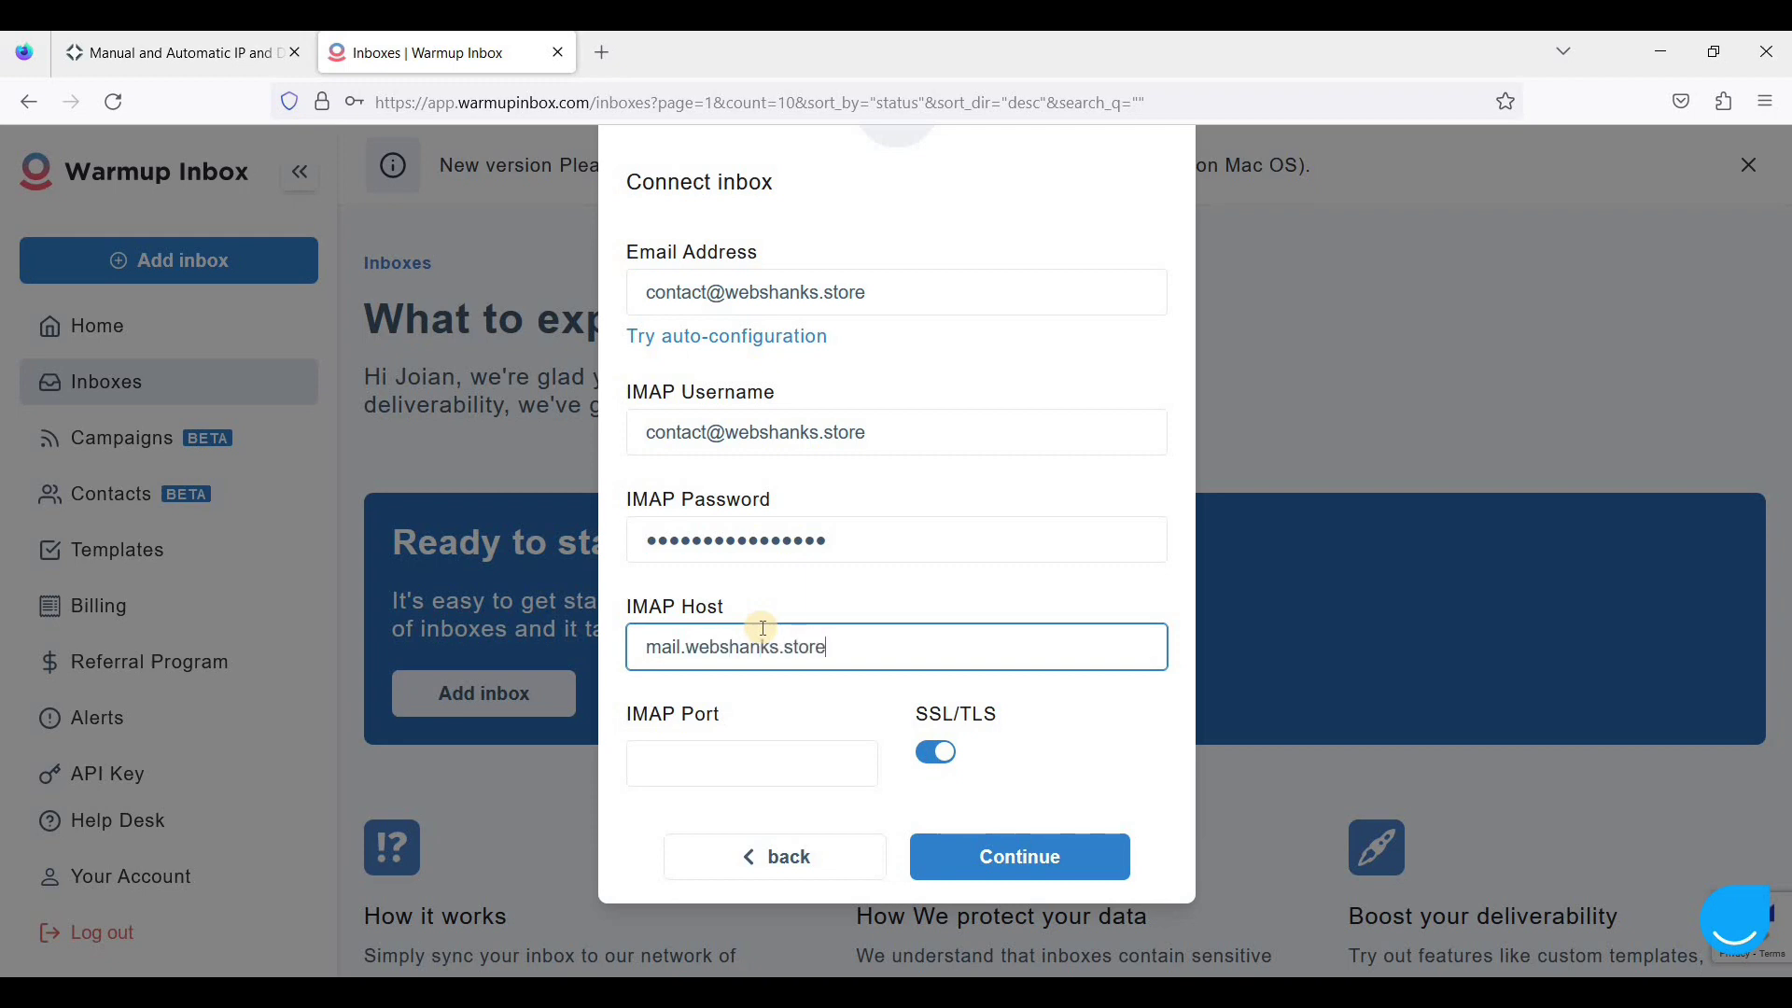
click(757, 756)
text(993)
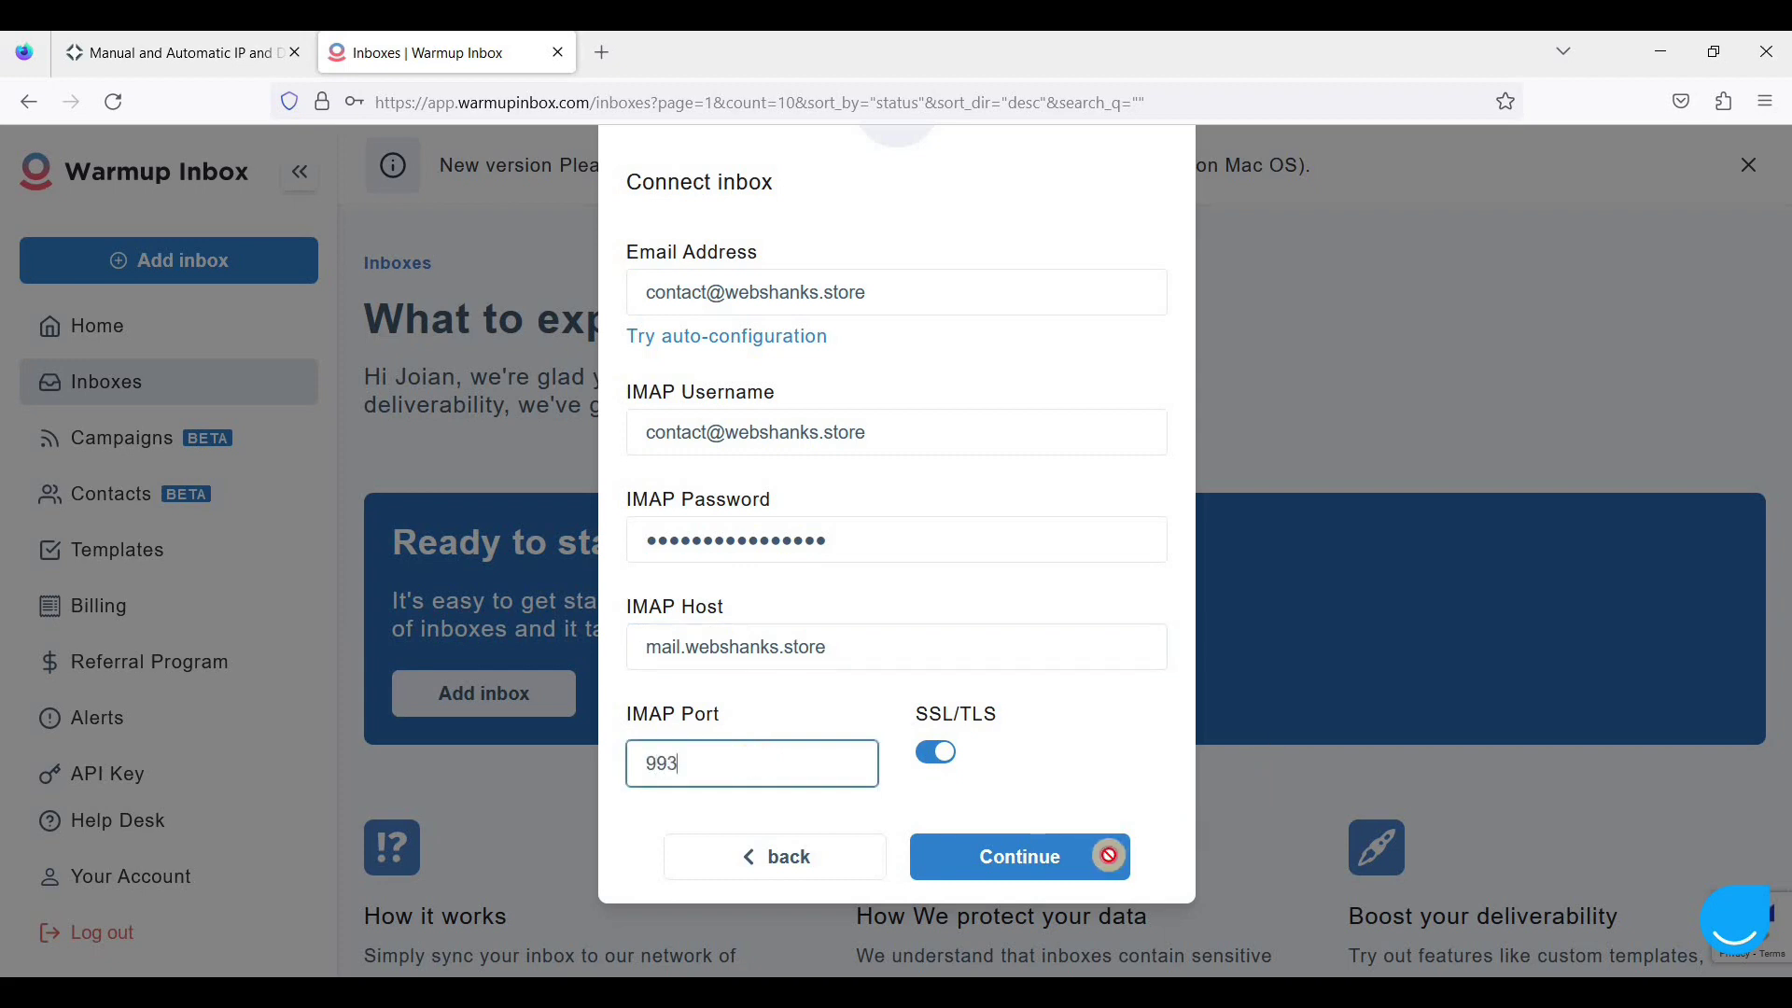
click(1108, 856)
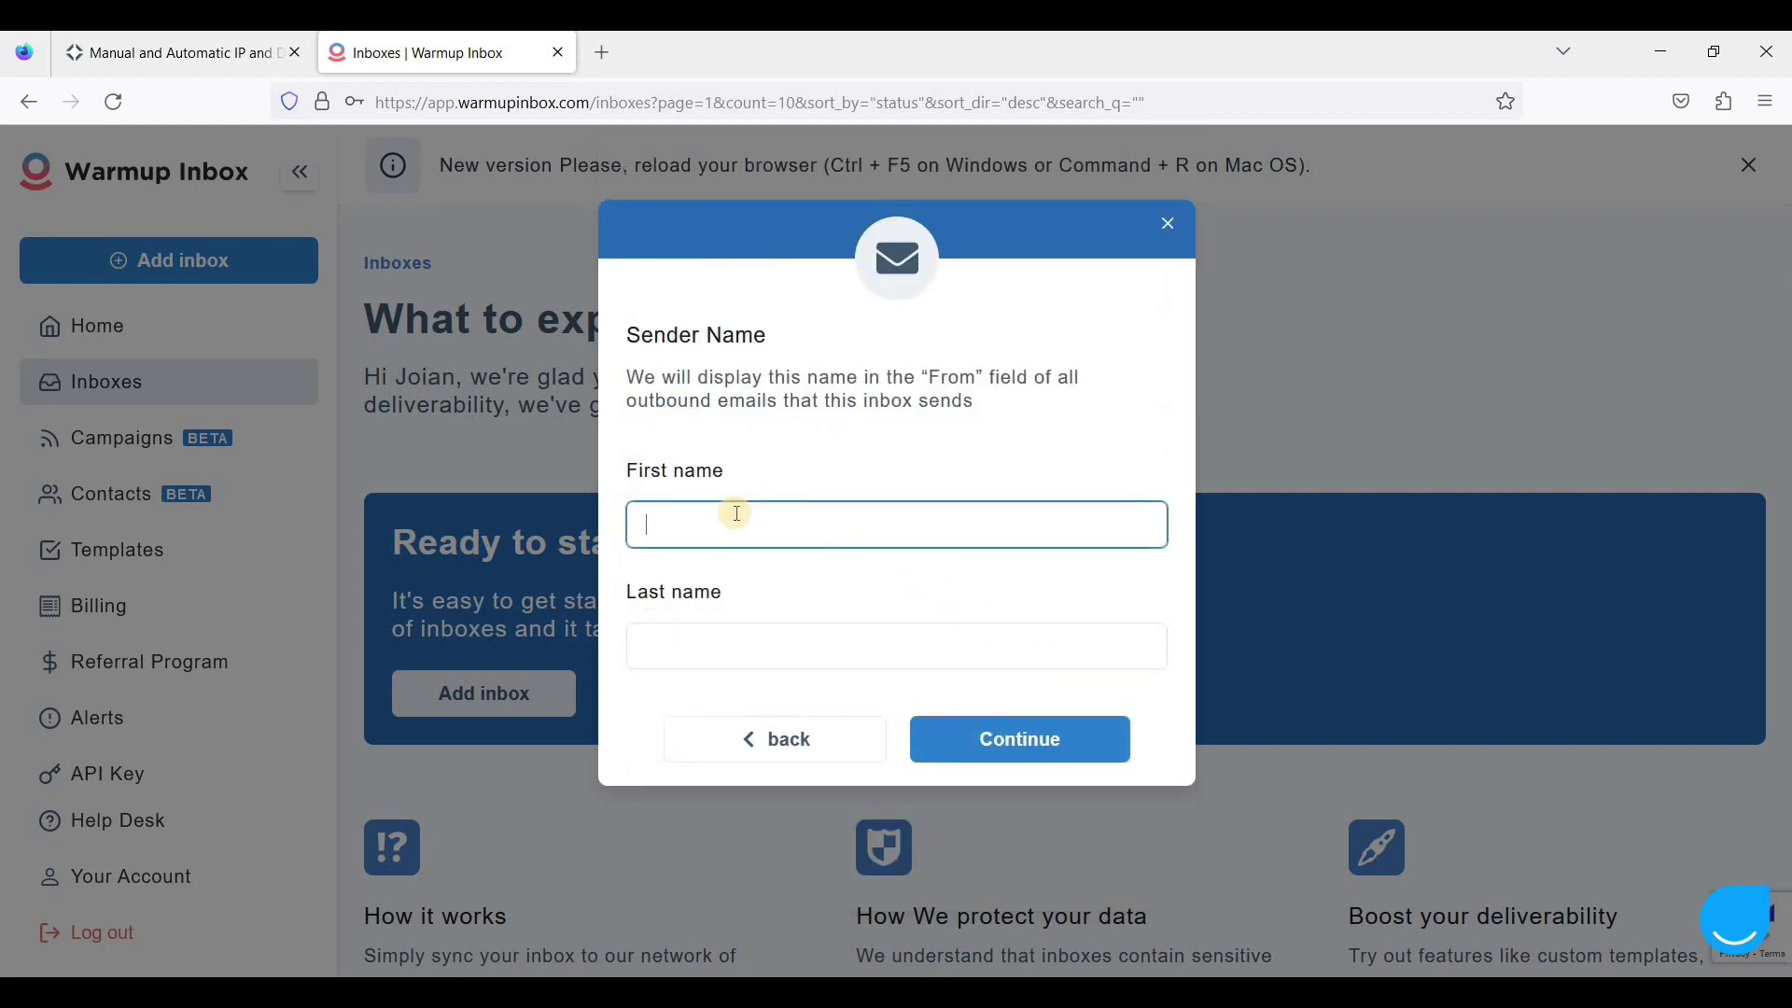
text(W)
text(eb)
text(sha)
Enter the sender name Webshanks Stark and confirm it.
key(BackSpace)
text(anks)
click(692, 653)
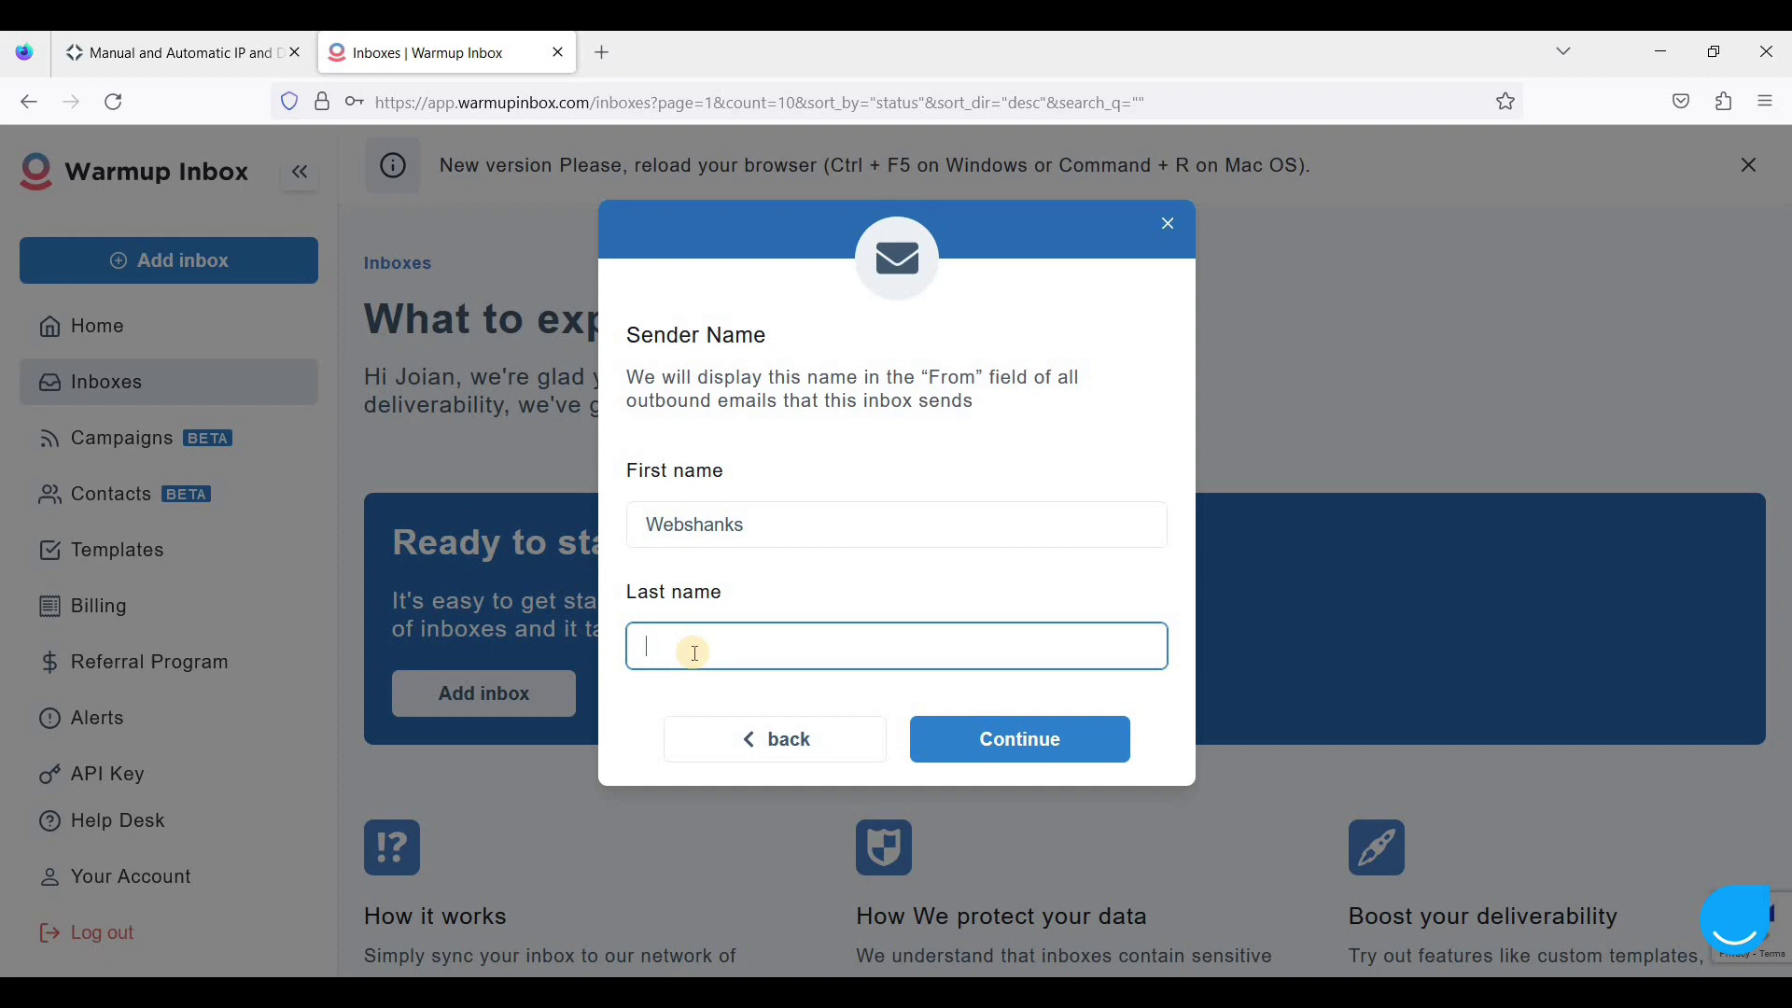
text(Stark)
click(1018, 752)
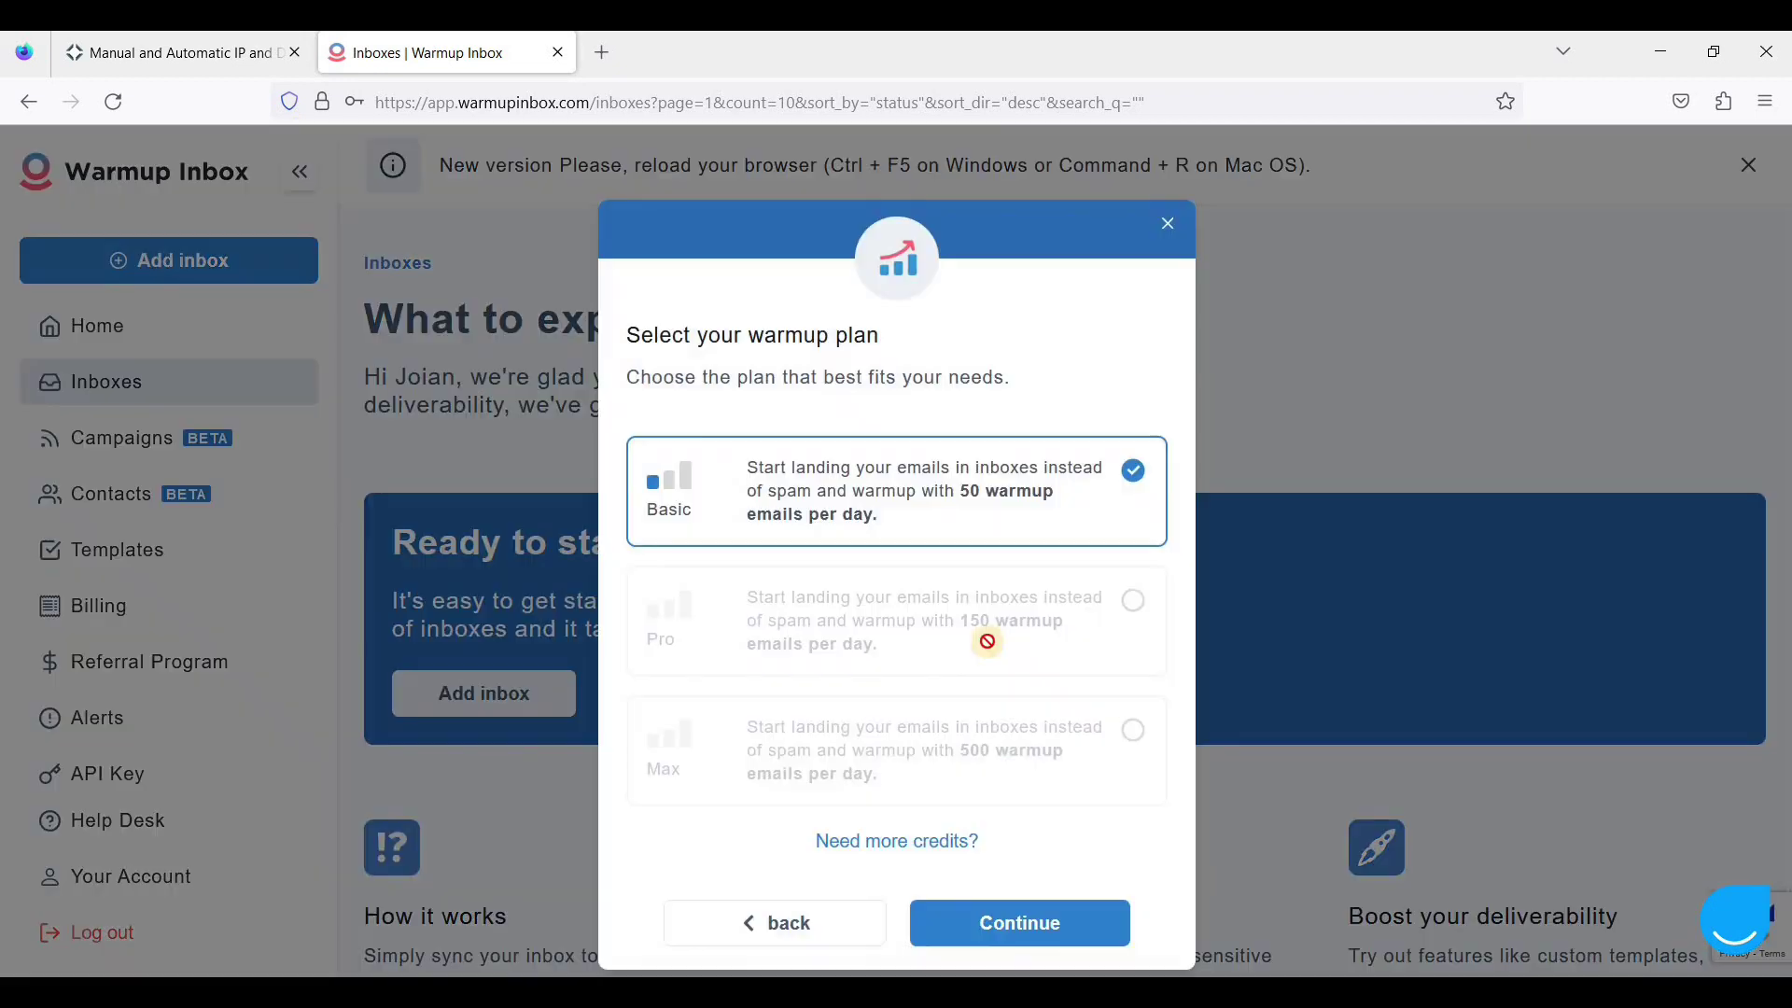
scroll(1001, 558, down, 1)
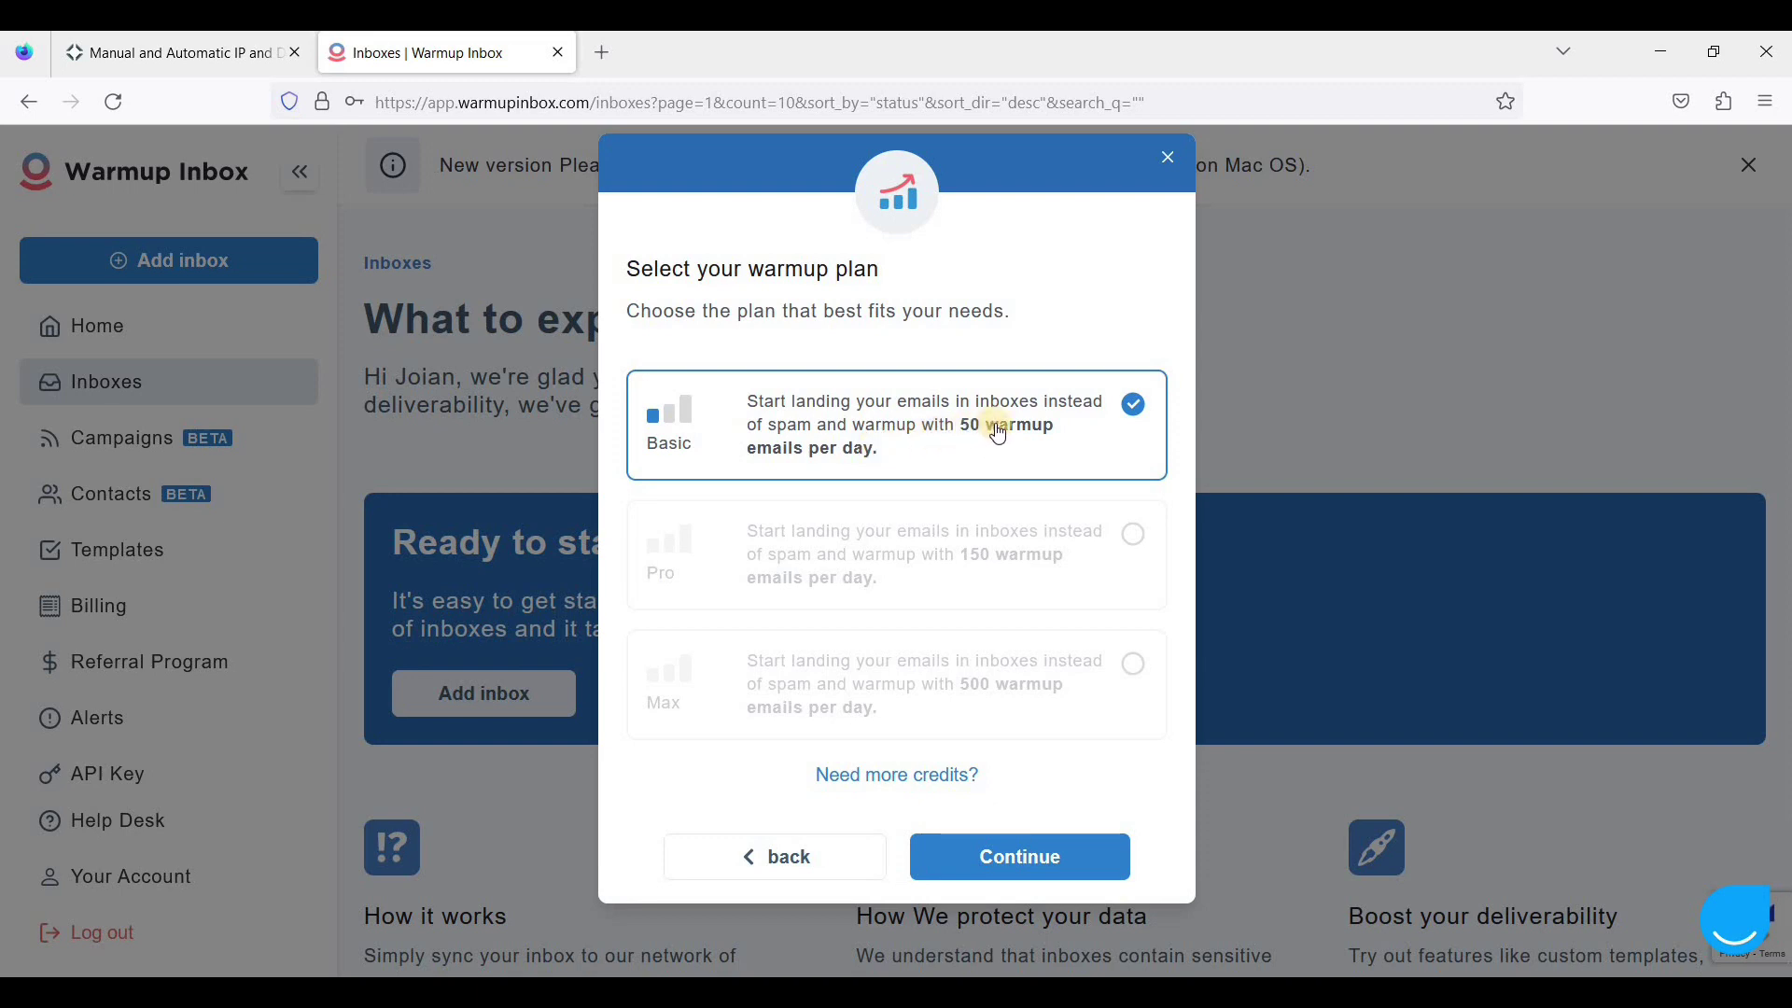
click(979, 855)
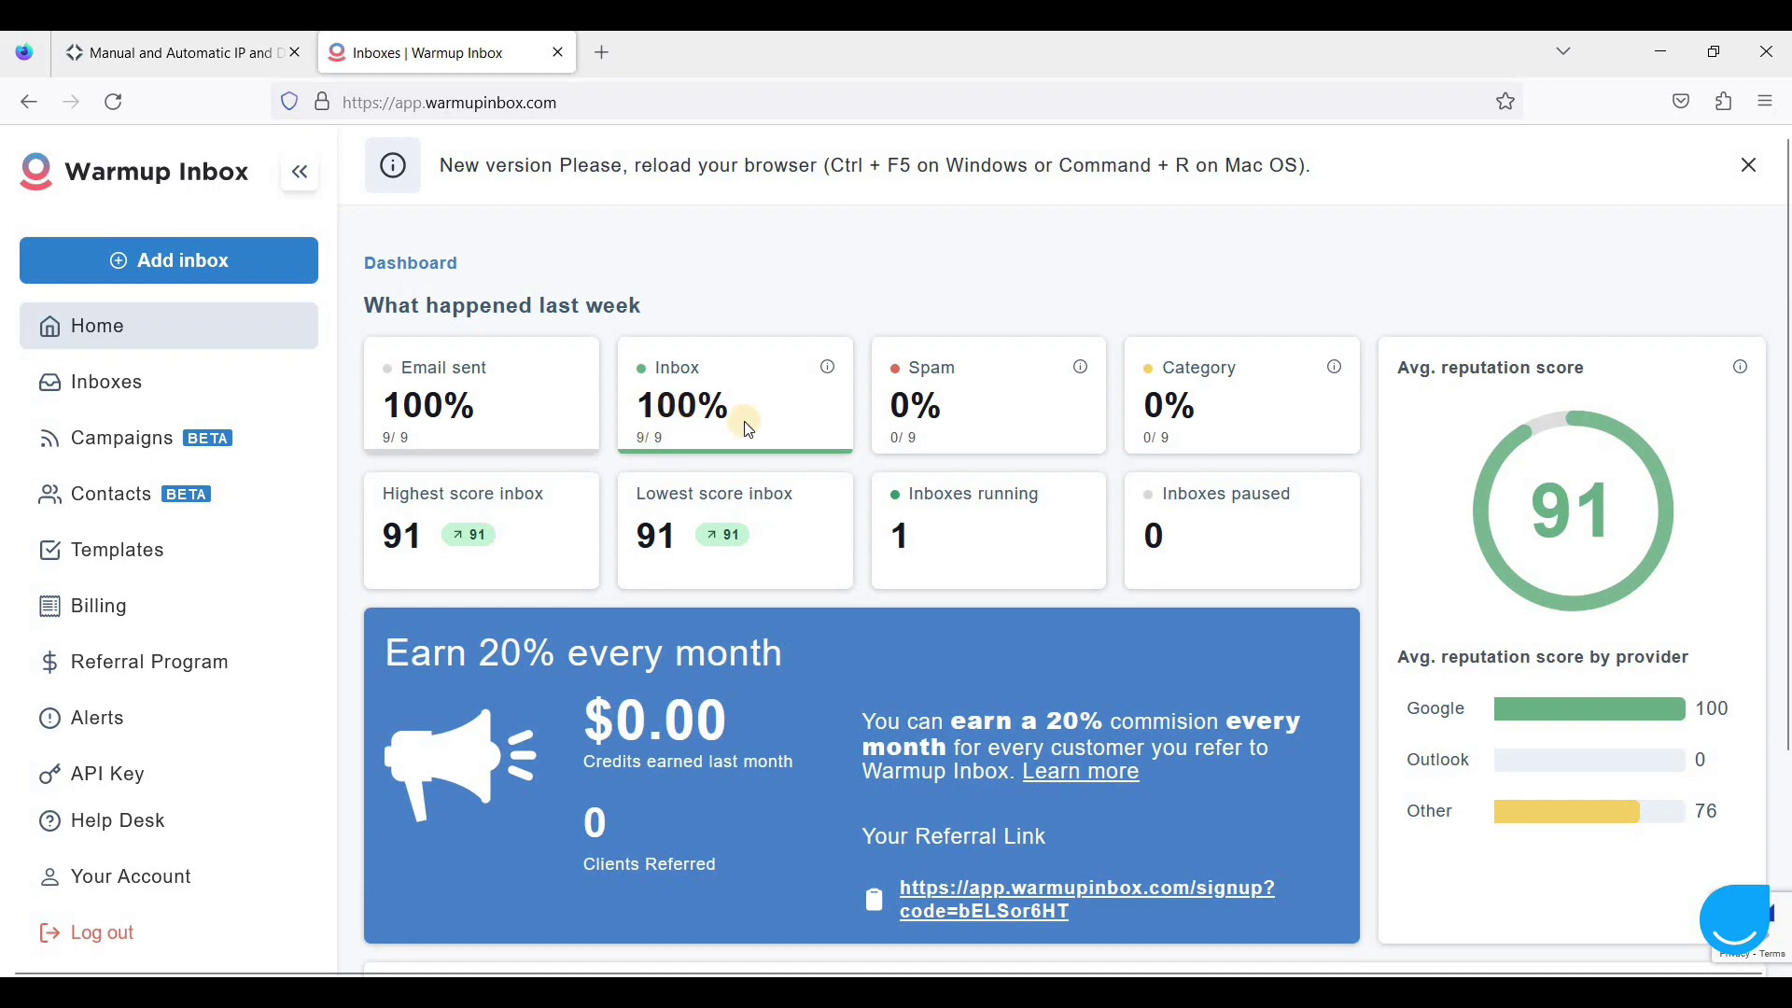
click(177, 384)
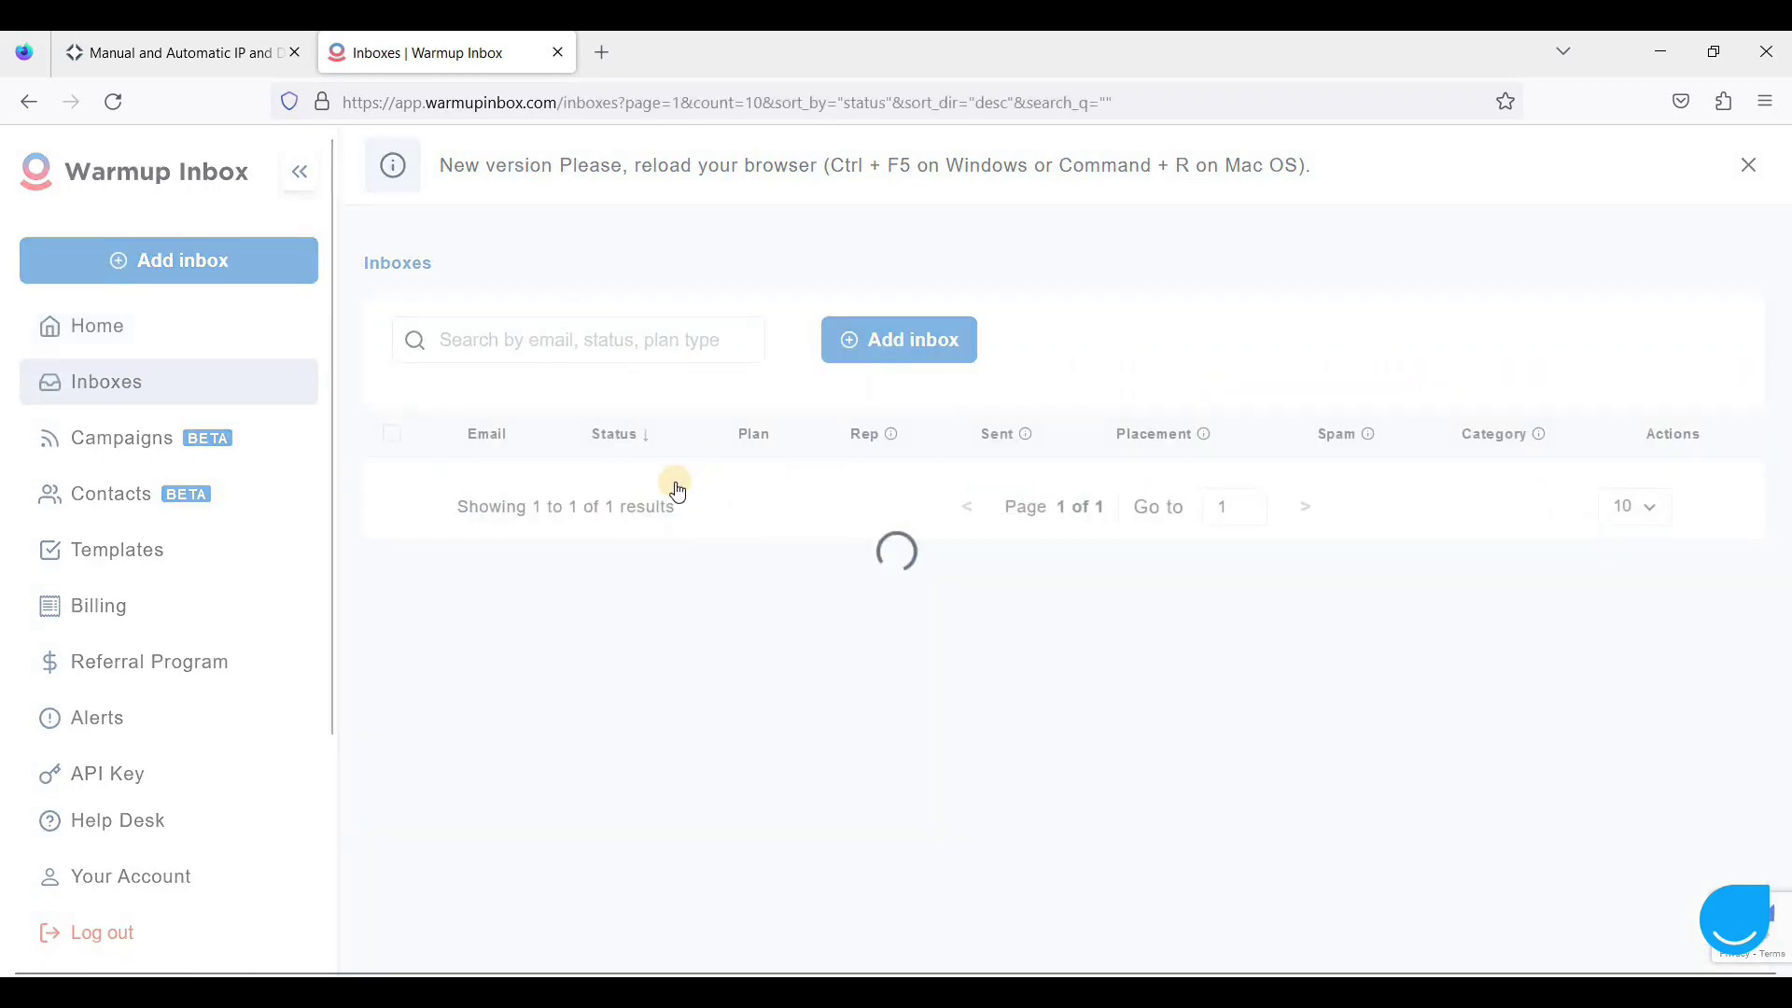
click(697, 481)
scroll(999, 549, down, 1)
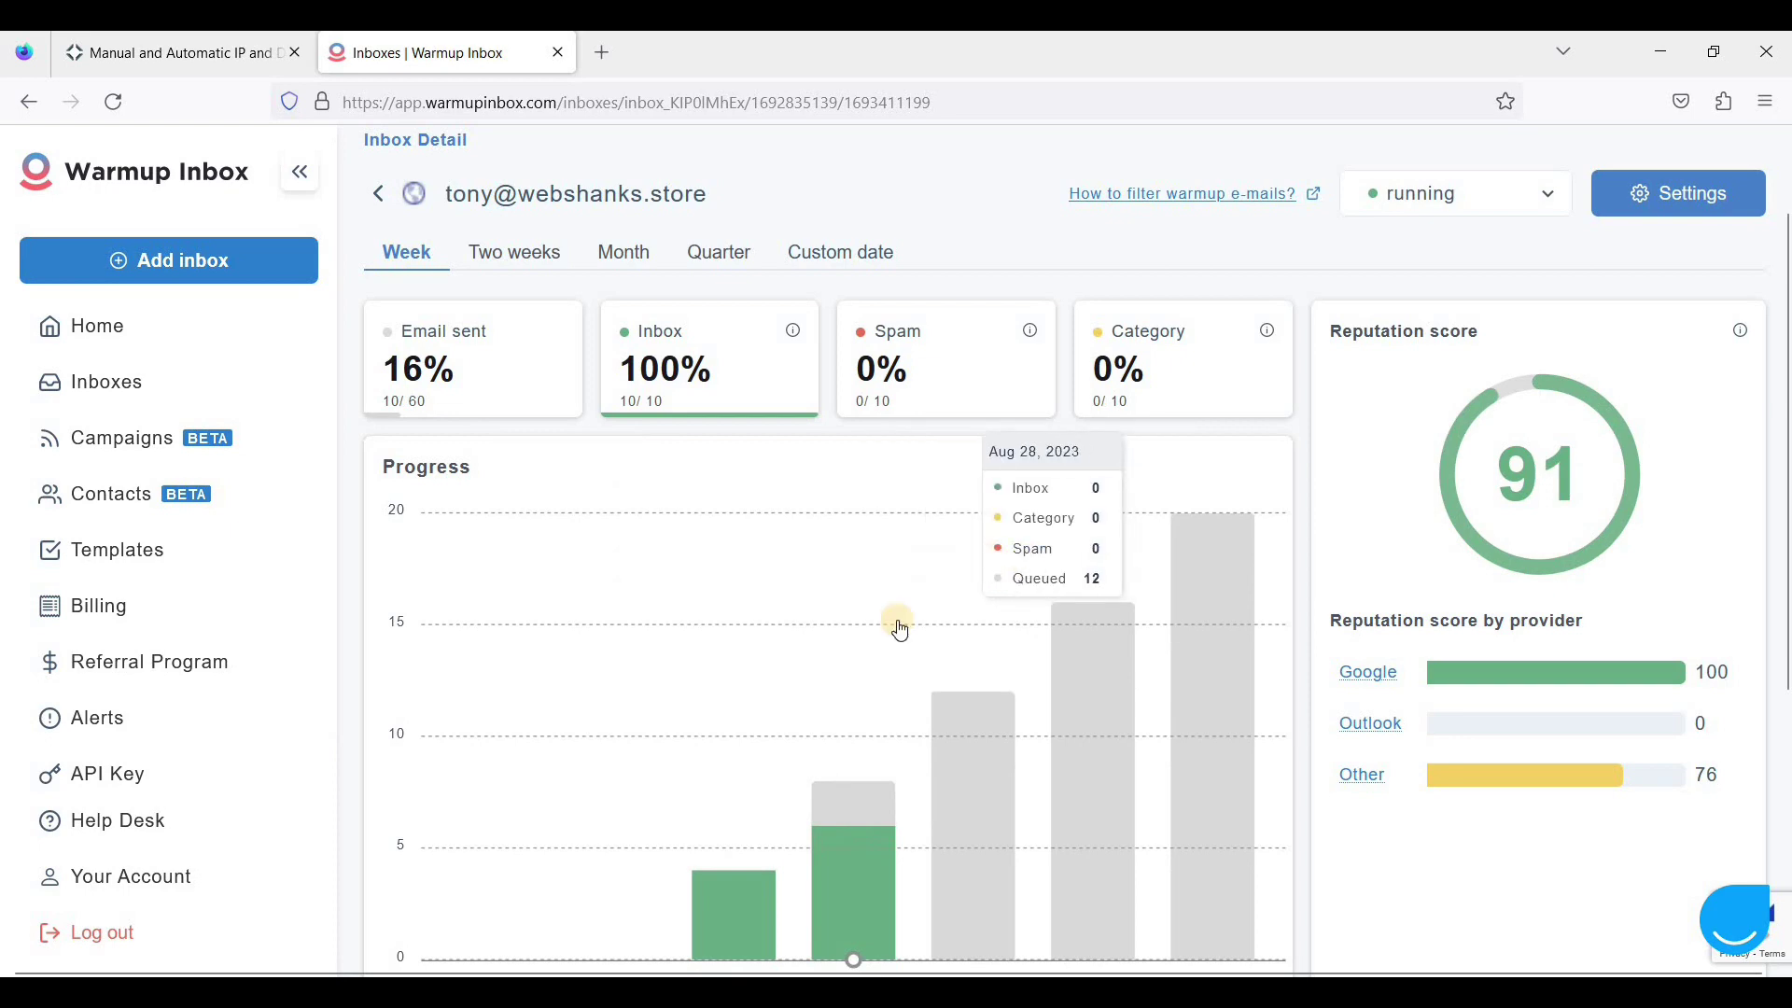
scroll(738, 781, down, 2)
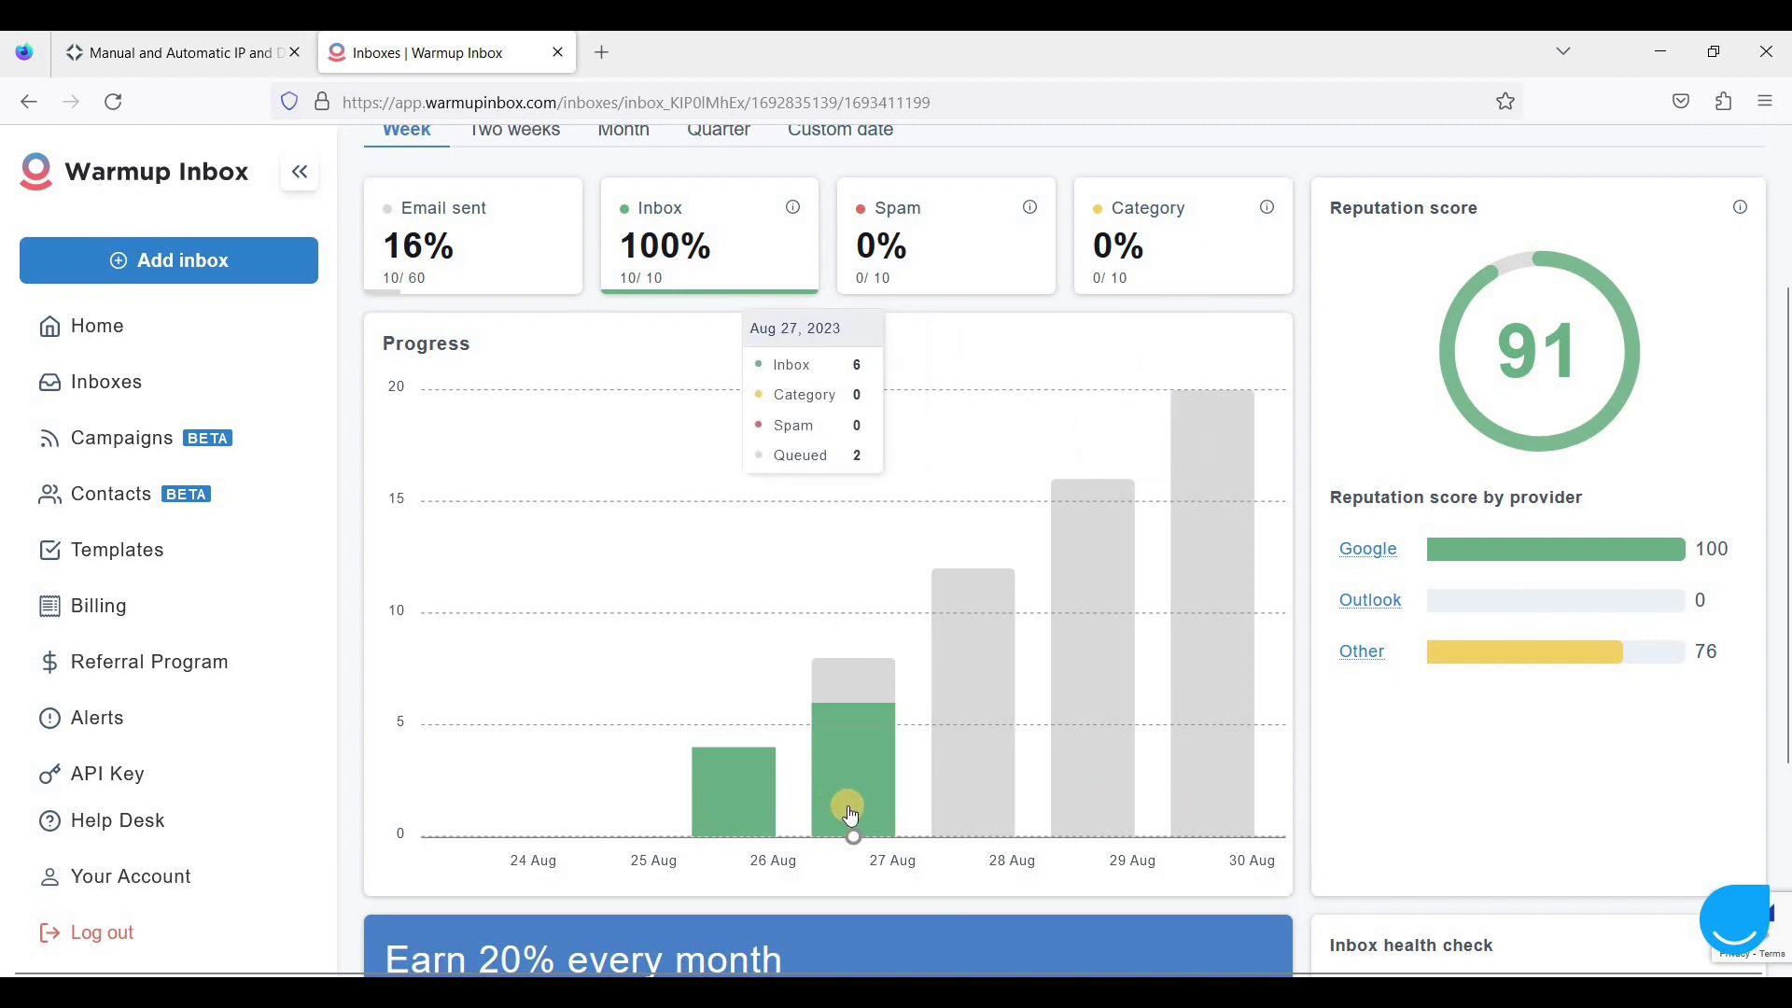
mouse_move(853, 868)
scroll(513, 496, up, 3)
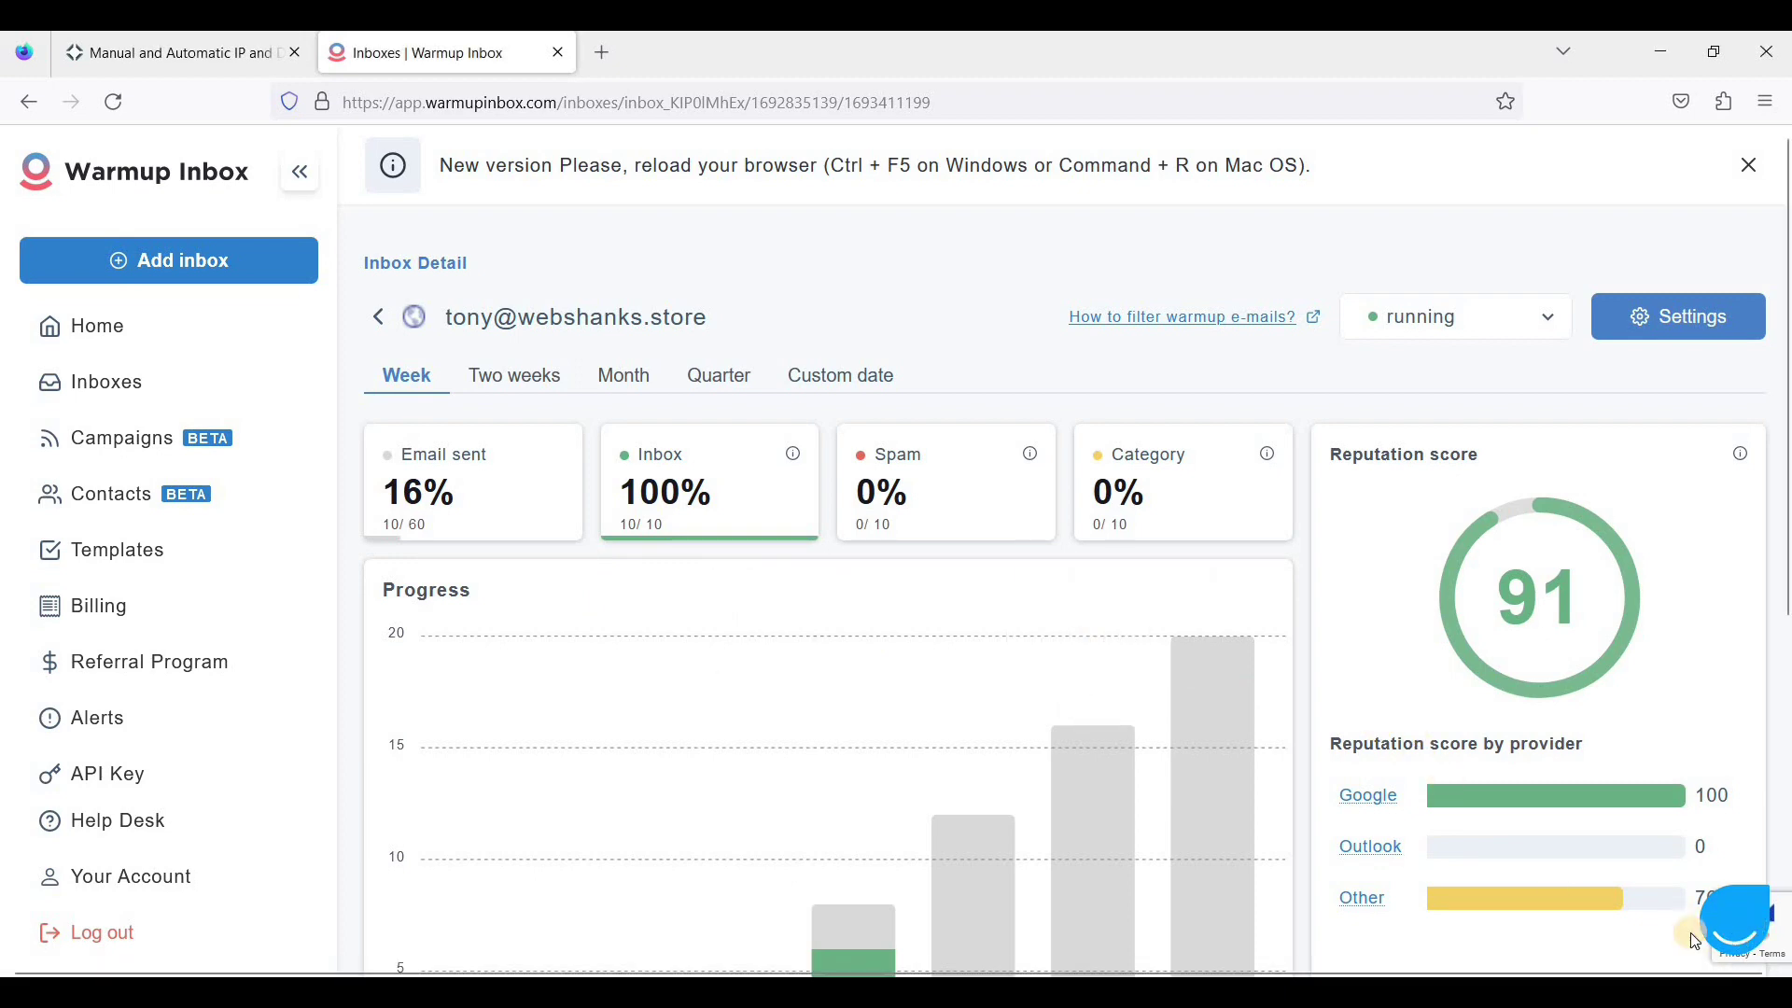
click(1743, 925)
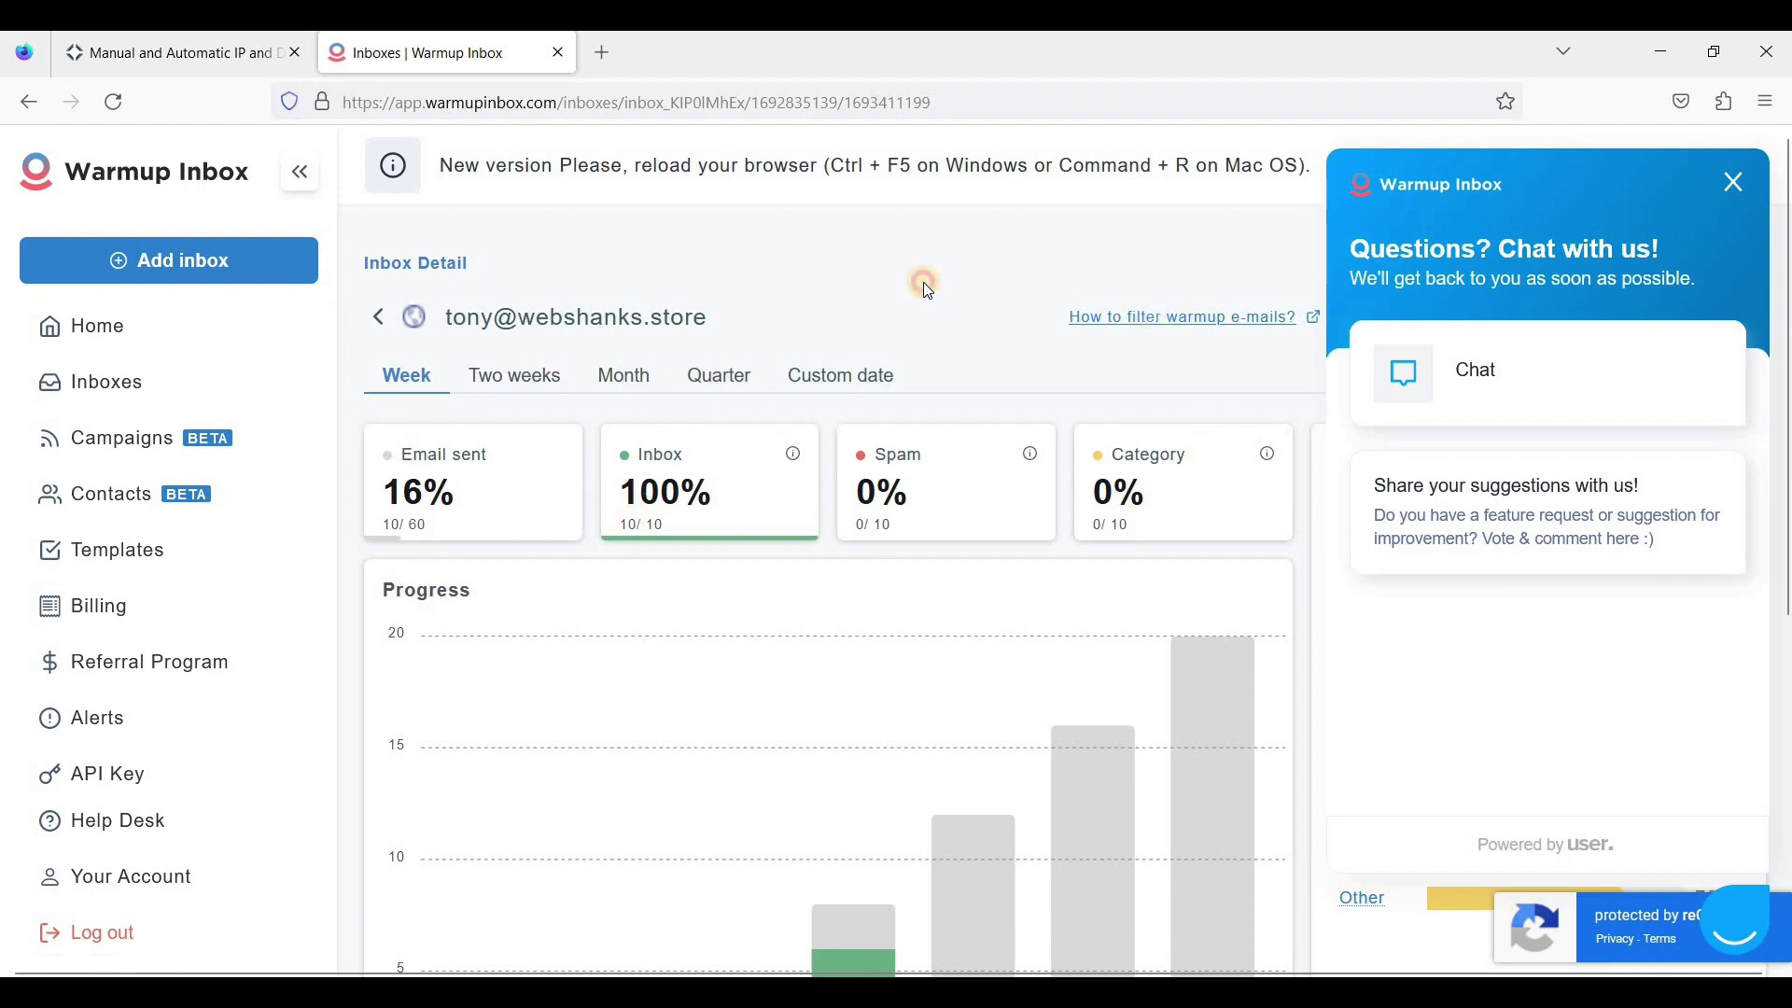
click(1725, 186)
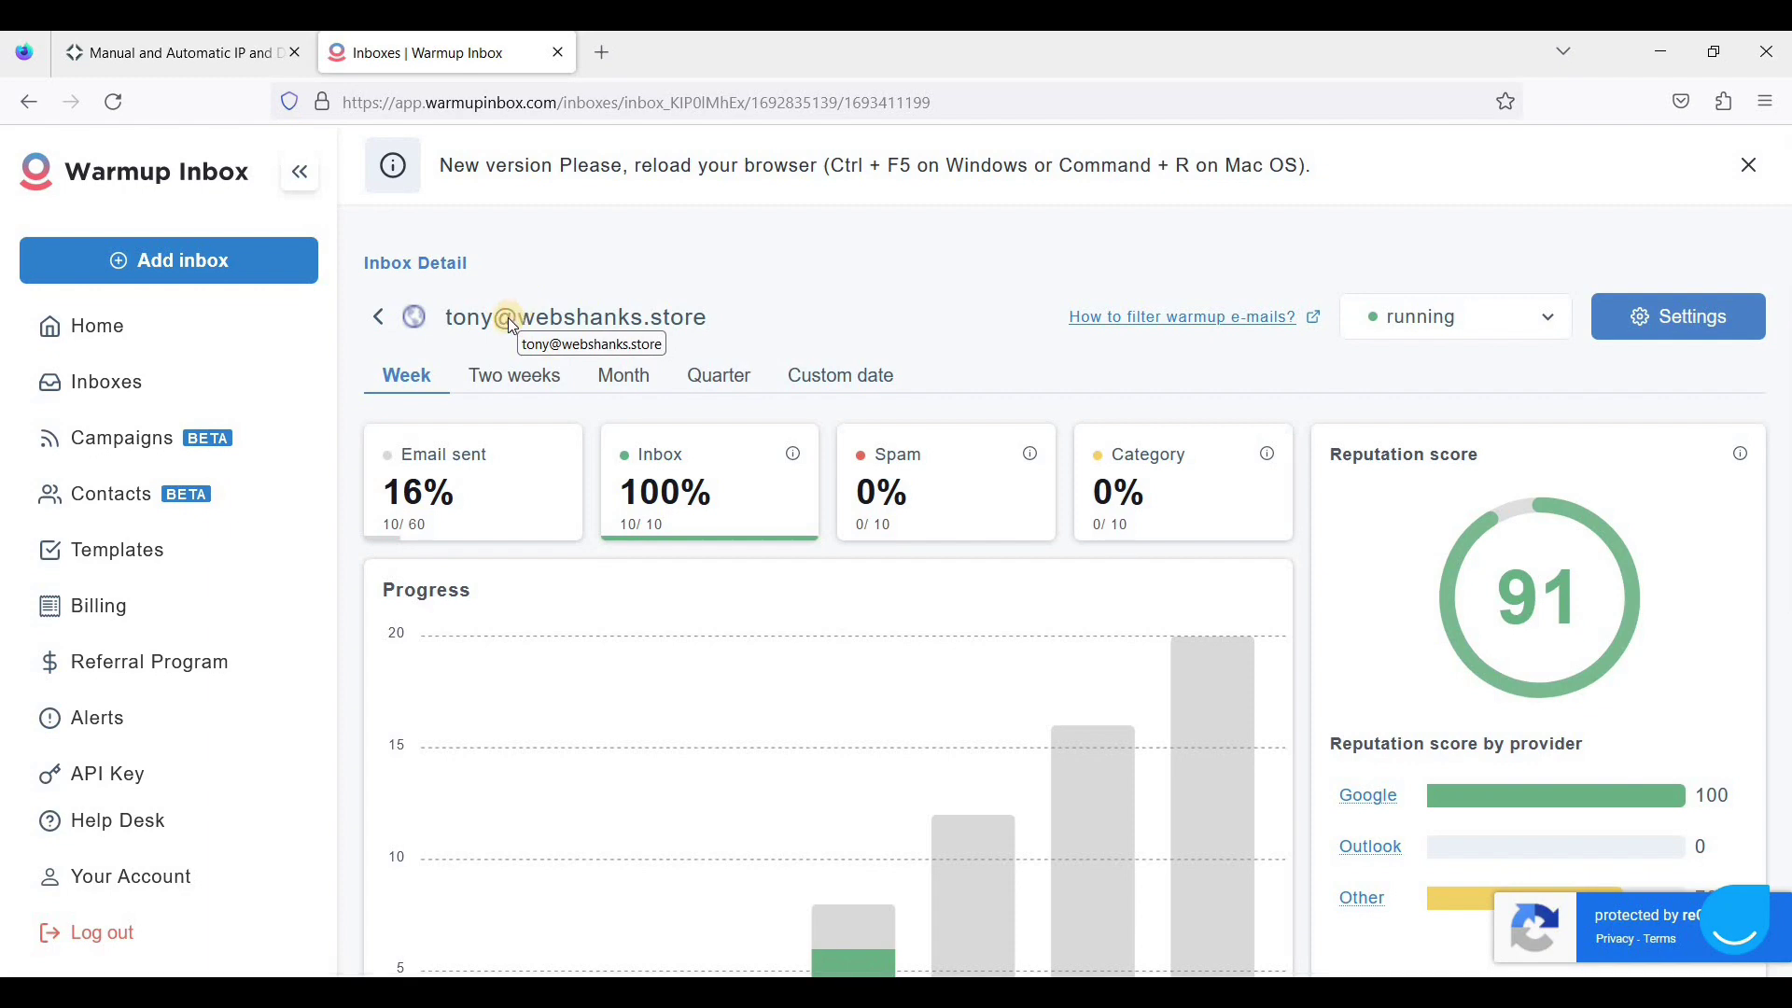
drag(519, 317, 588, 326)
click(718, 542)
scroll(889, 640, down, 1)
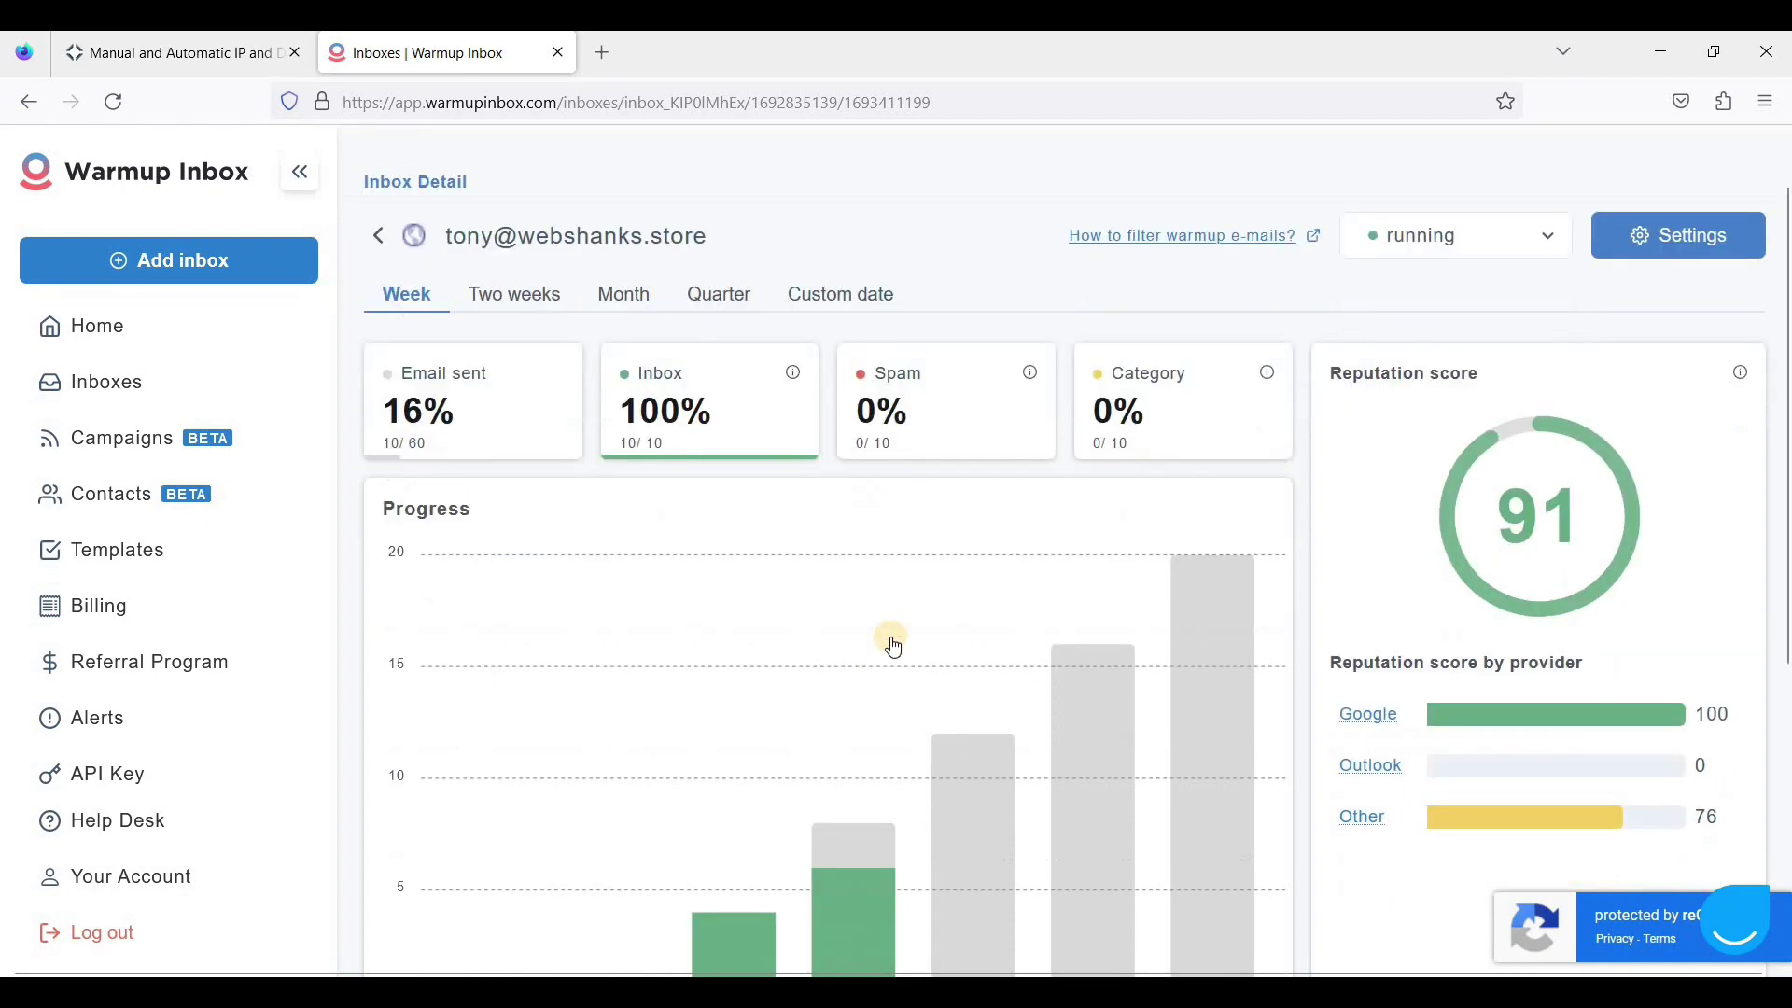
scroll(853, 733, down, 2)
scroll(860, 360, up, 2)
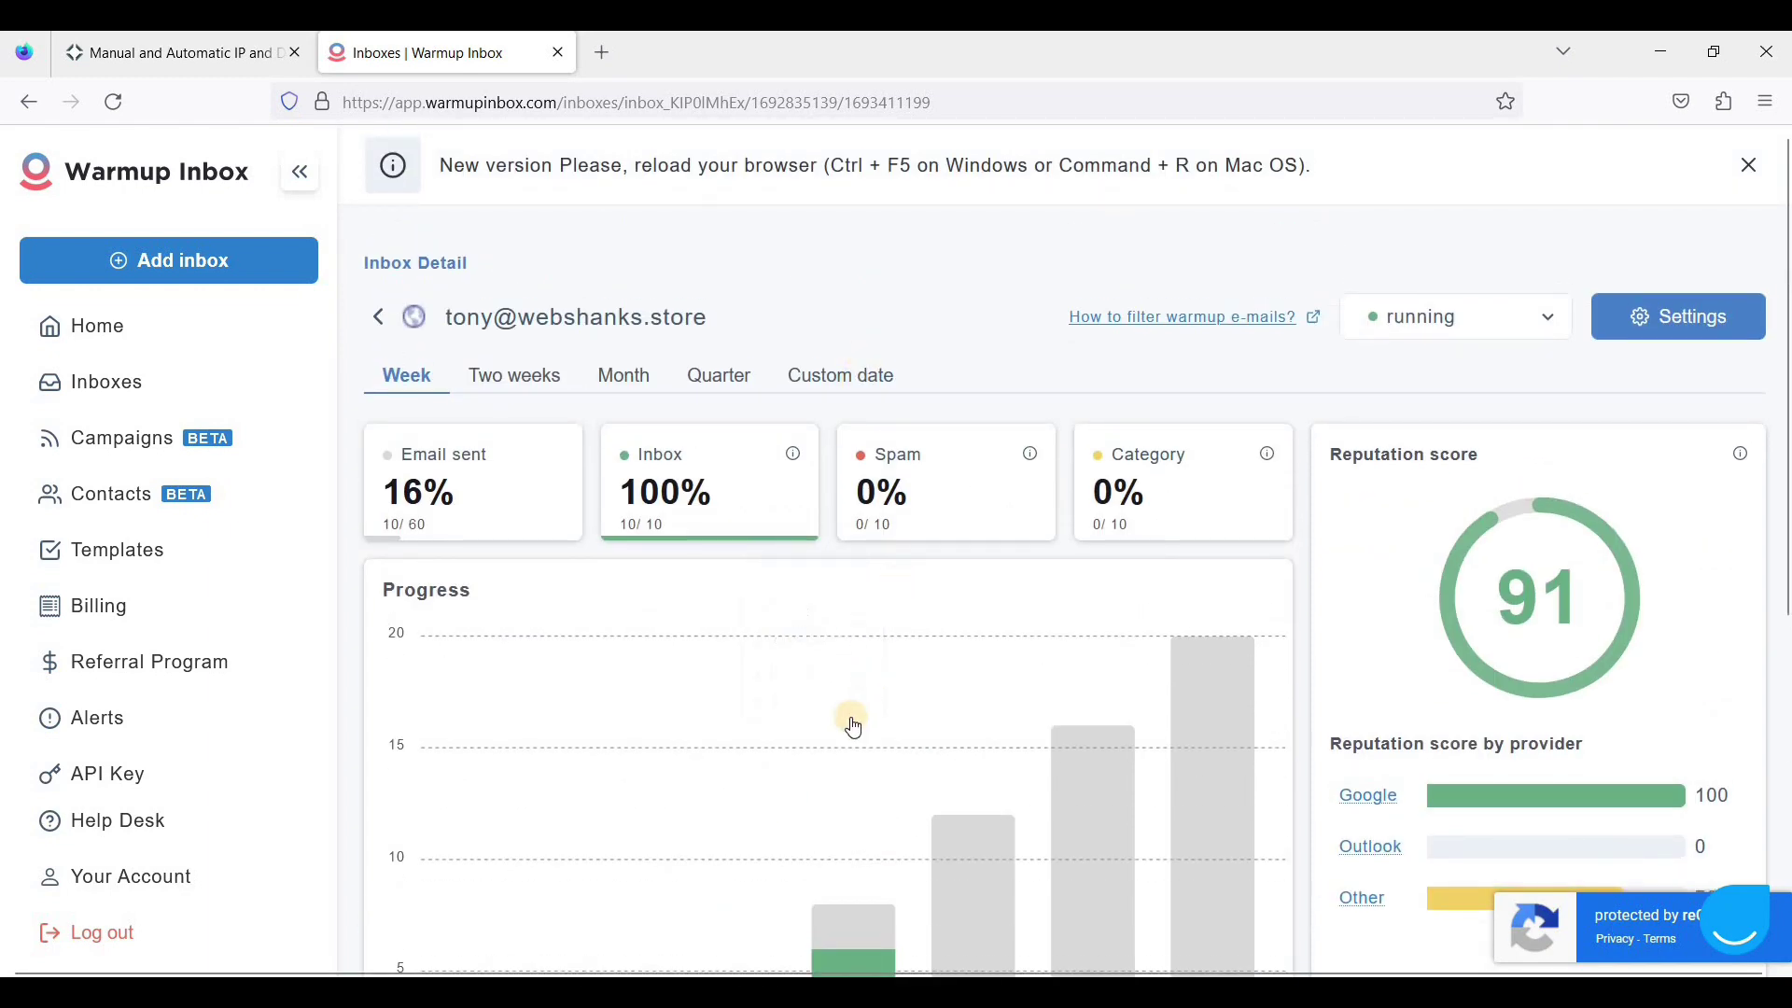
scroll(849, 723, down, 3)
scroll(841, 701, up, 3)
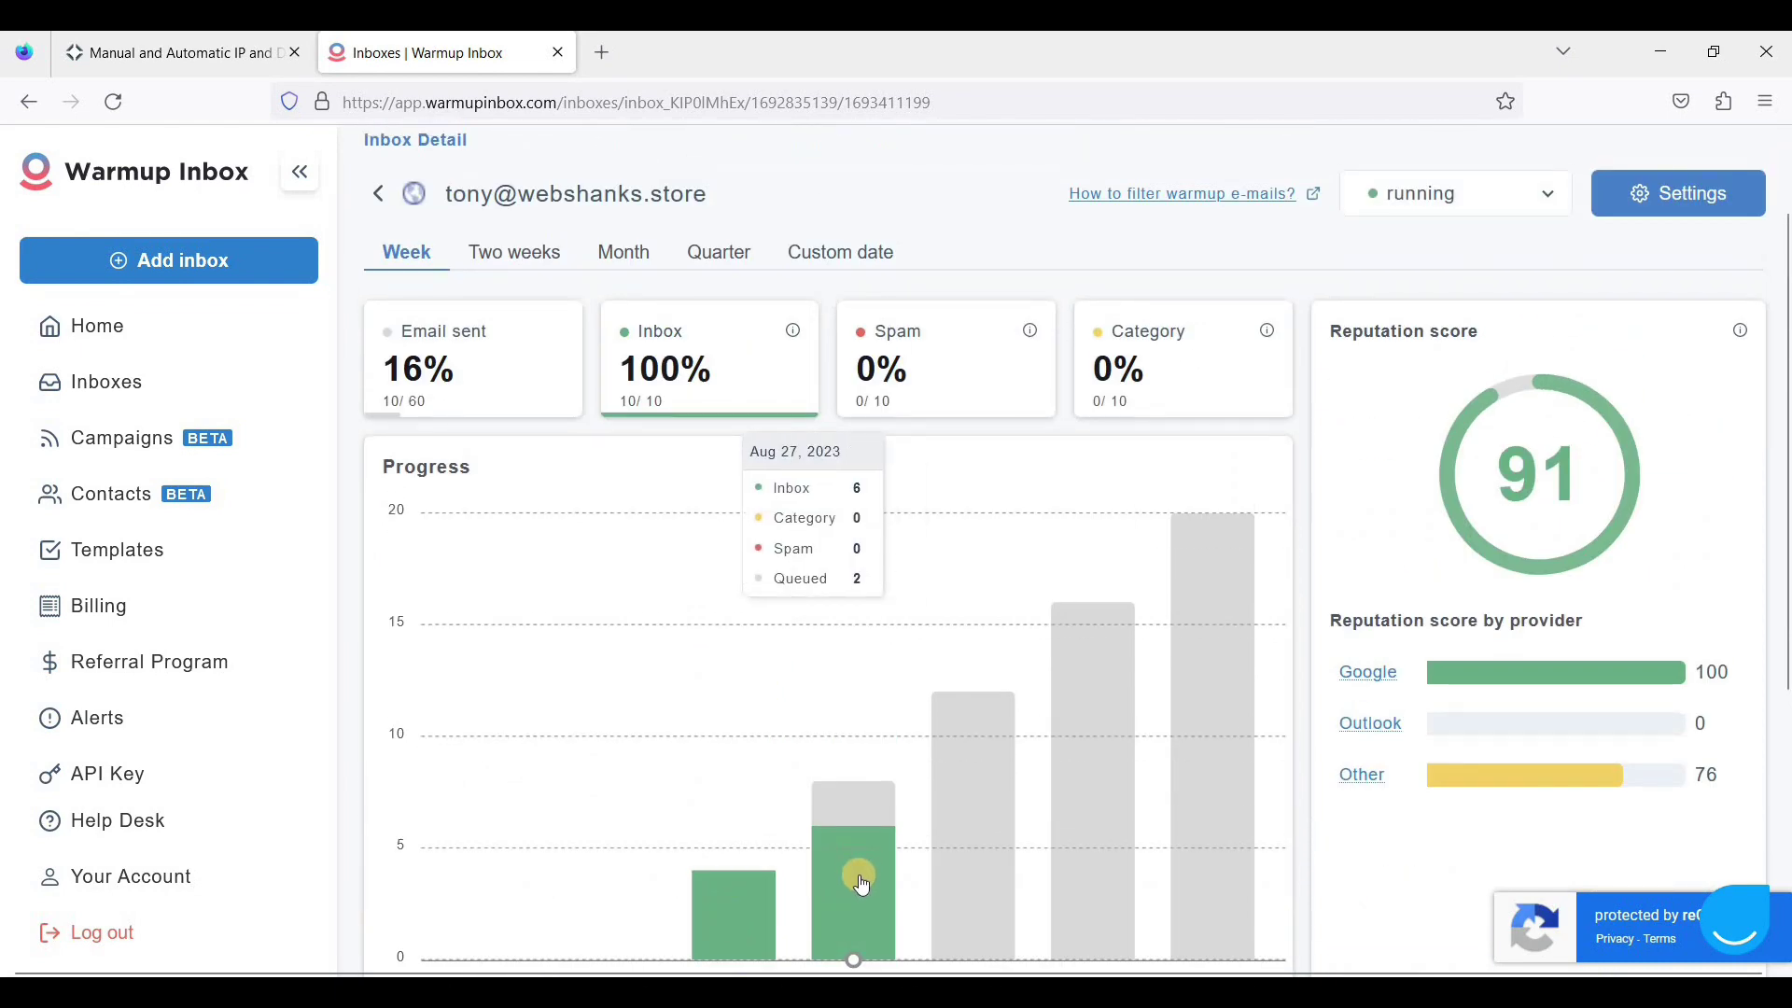
scroll(860, 884, down, 2)
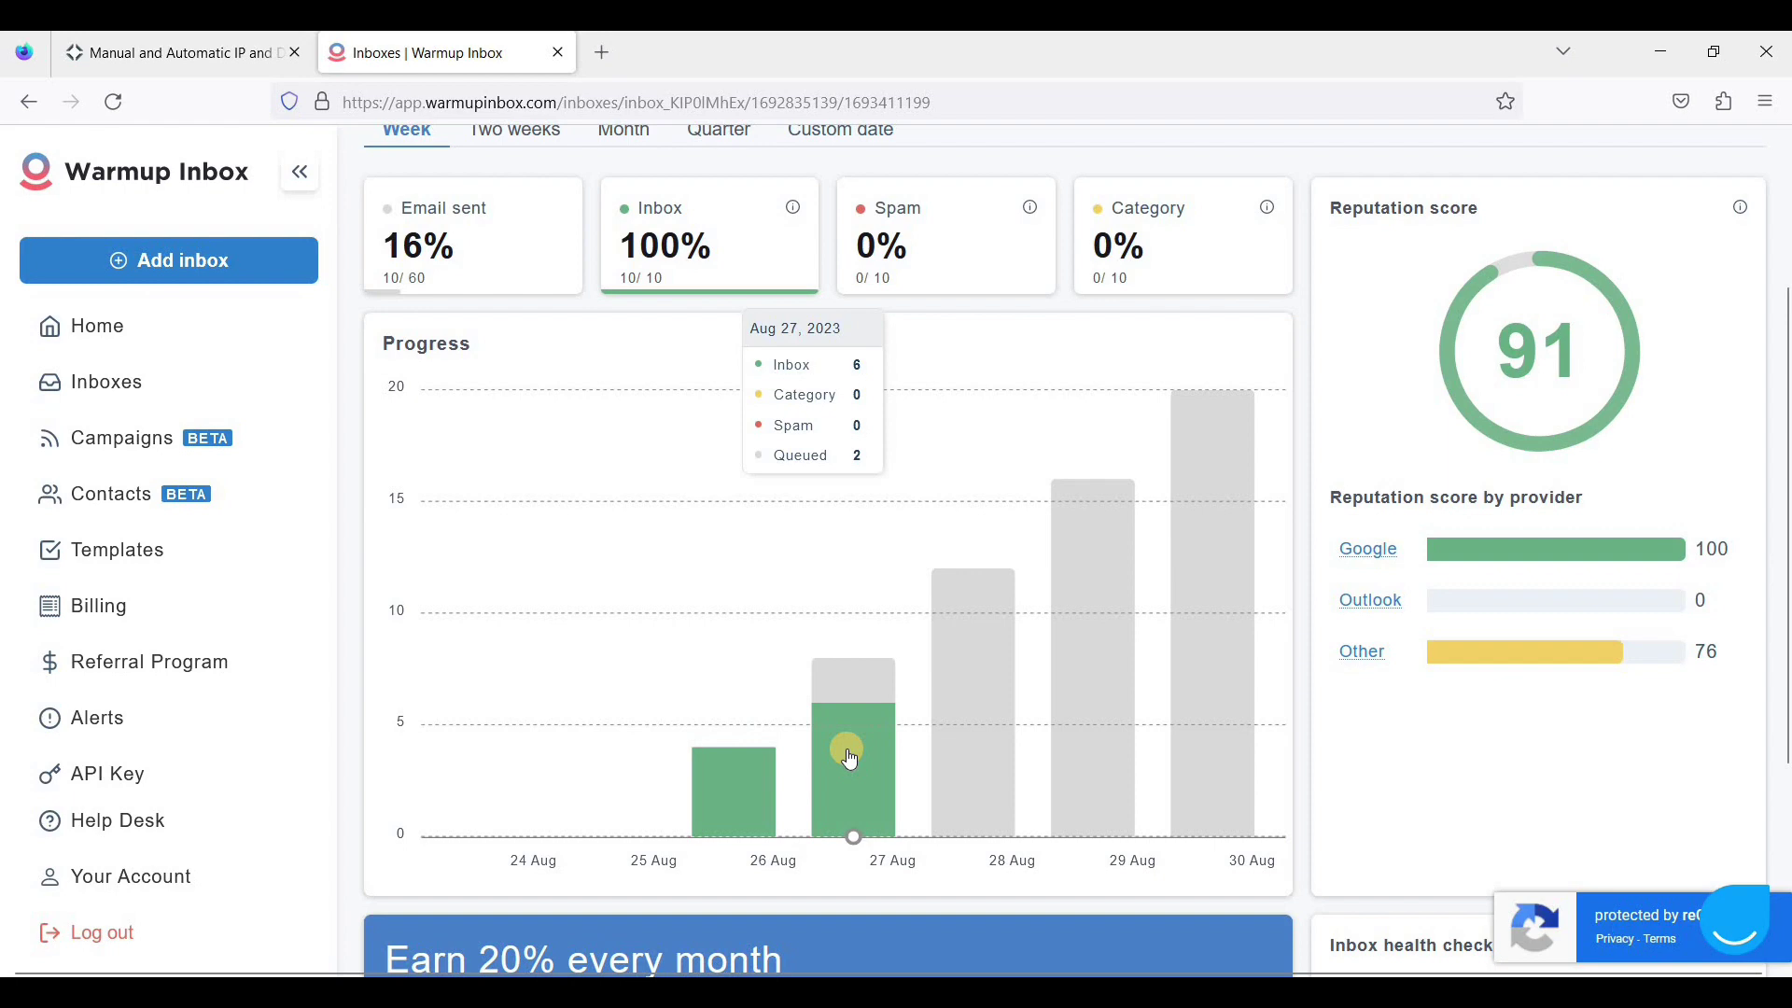
scroll(908, 452, up, 3)
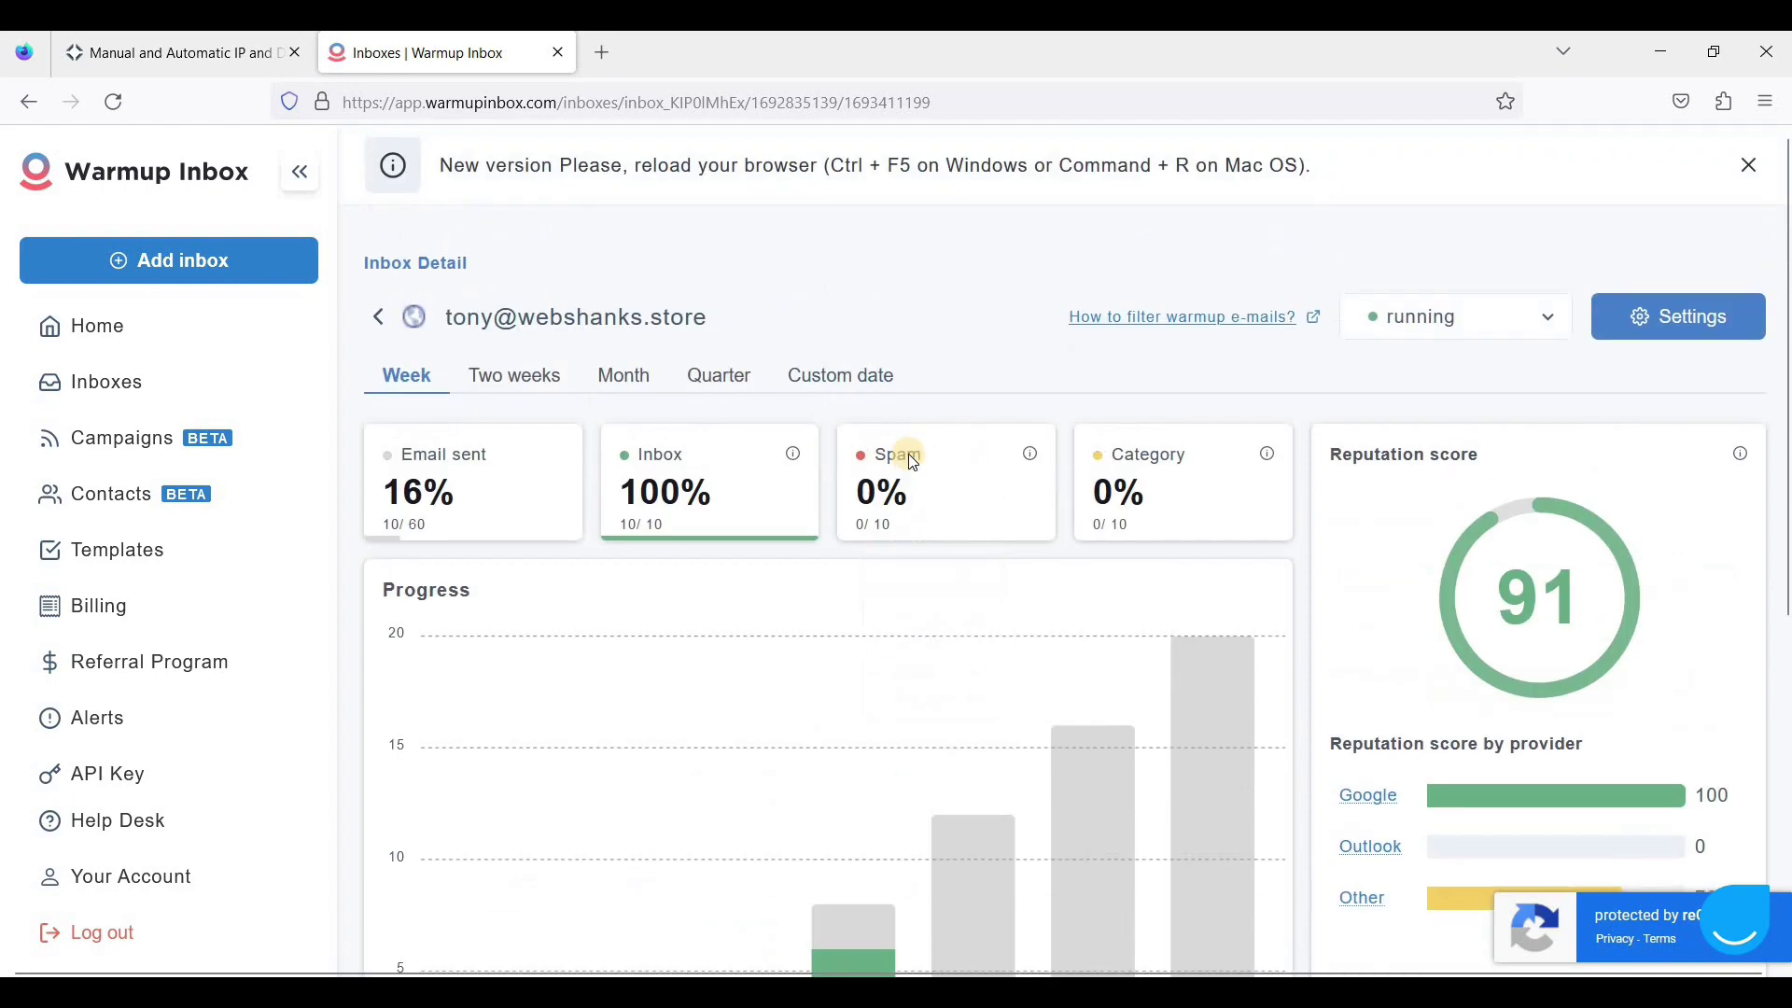